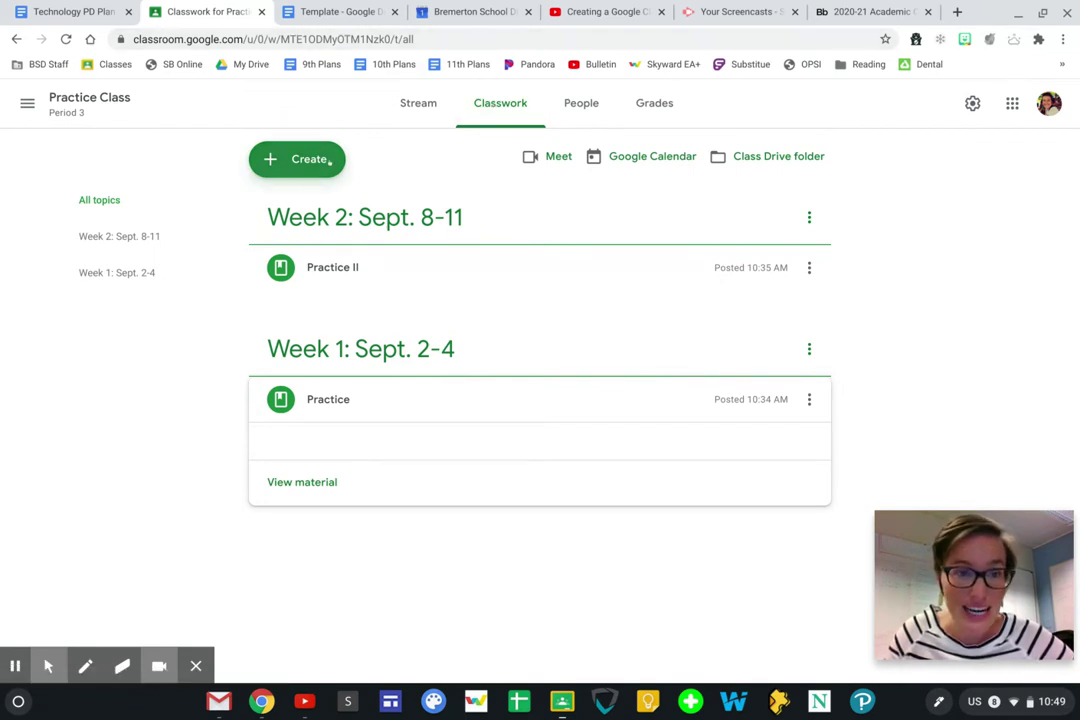
- Create a new assignment in the Practice Class and title it "Practice Assignment I"
click(314, 161)
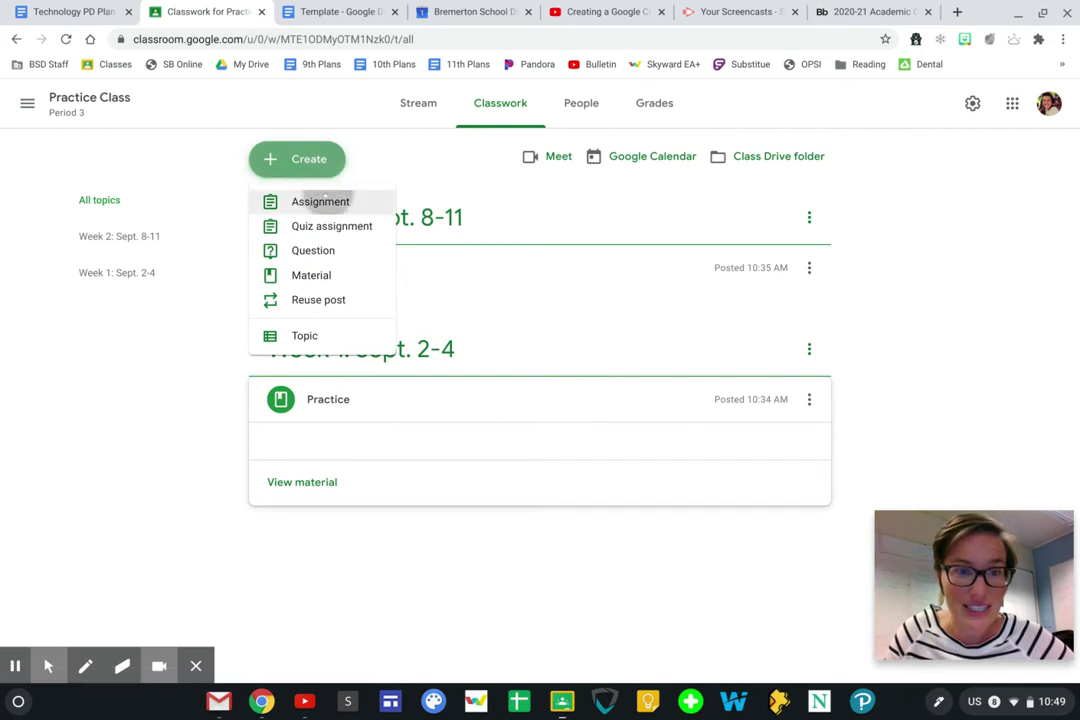
click(324, 198)
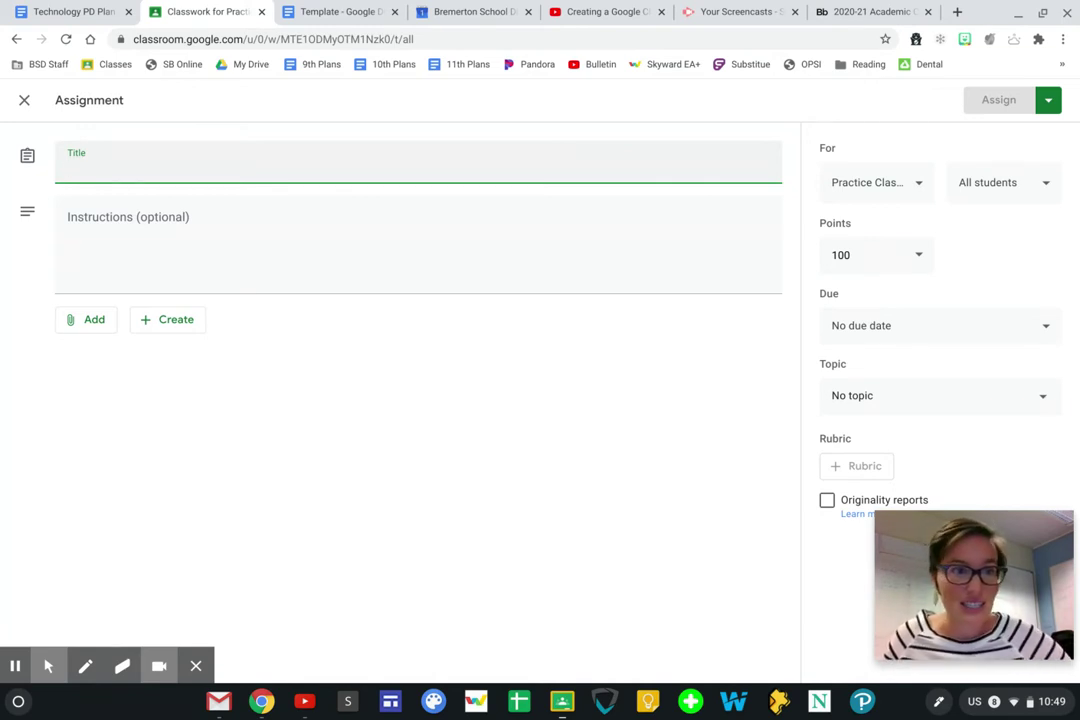
text(Practive)
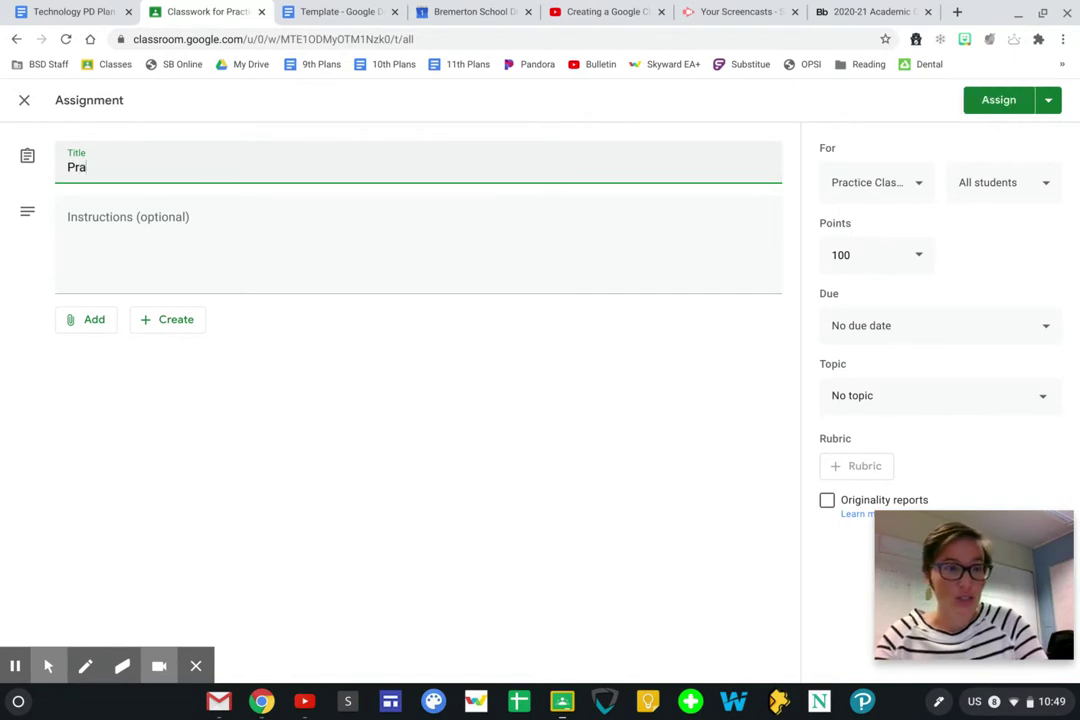
key(BackSpace)
key(BackSpace)
text(ce As)
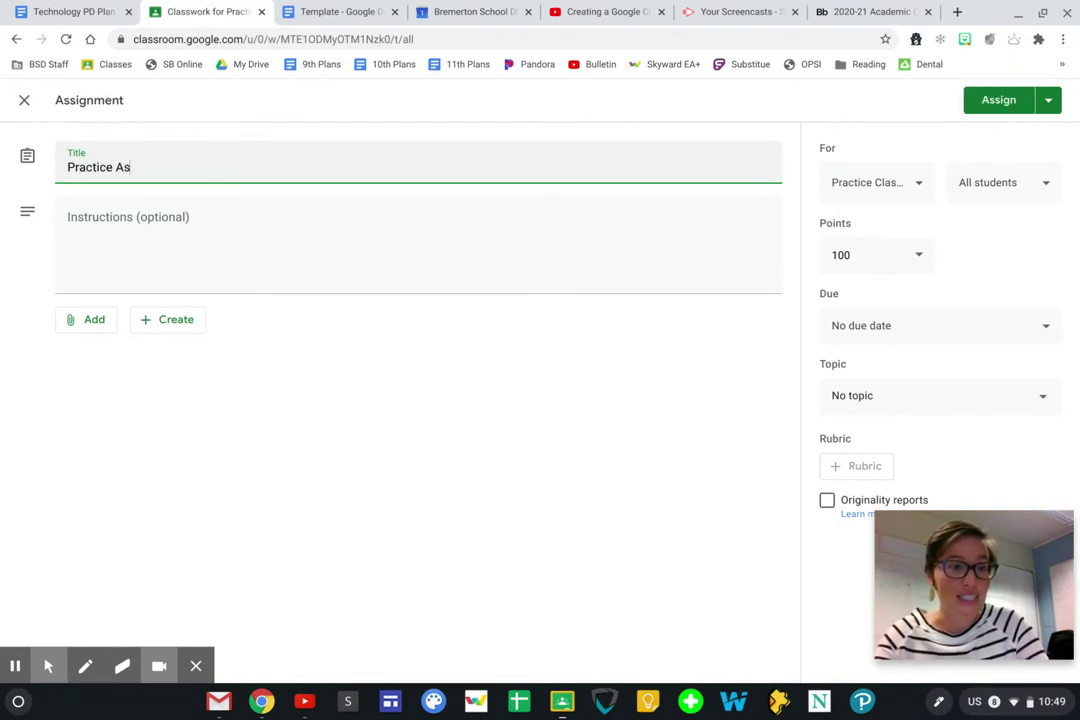
text(signment I)
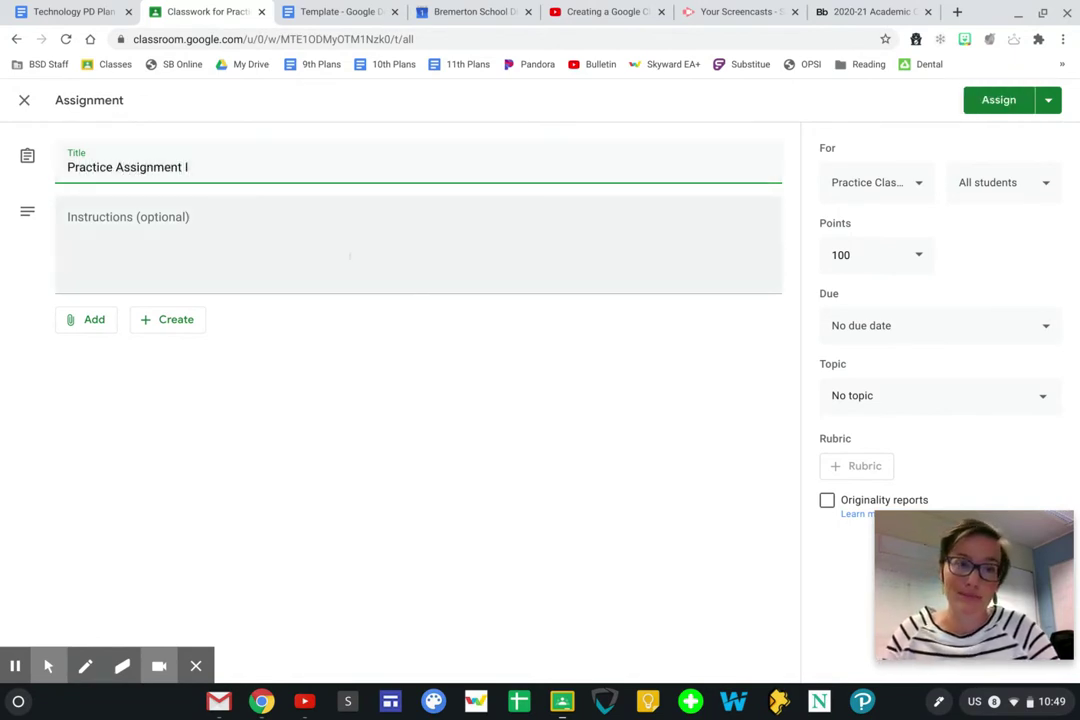
click(219, 220)
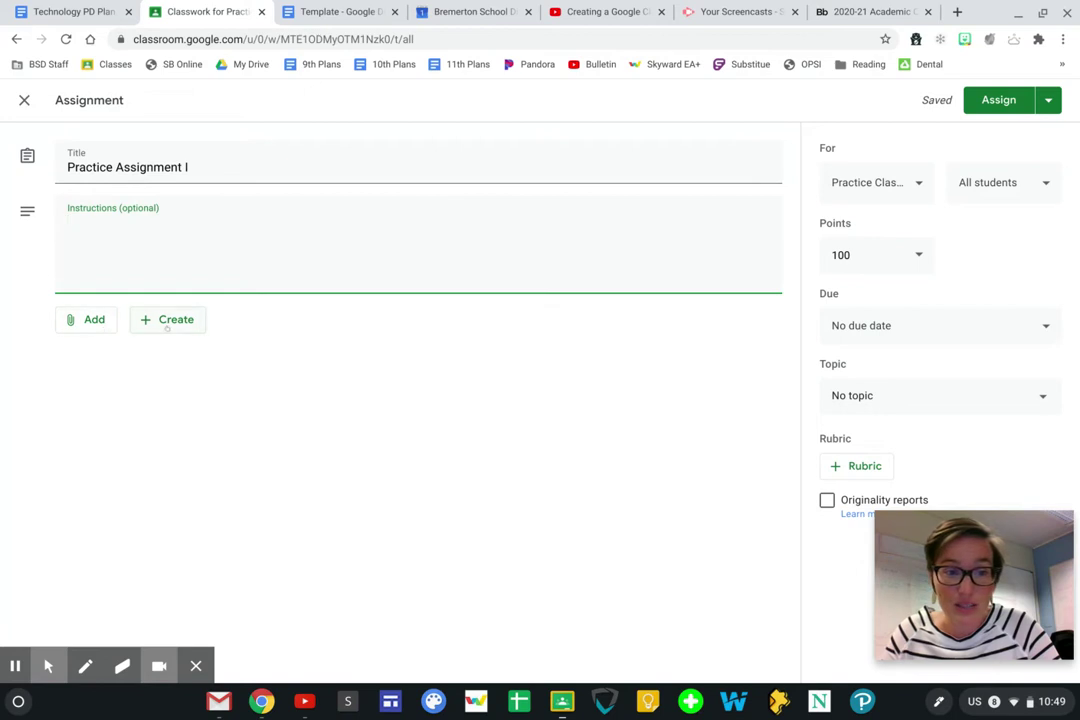
- Attach the recent Google Drive video "Organizing Google Classroom by Week.webm" to the assignment with the "Students can view file" permission
click(98, 322)
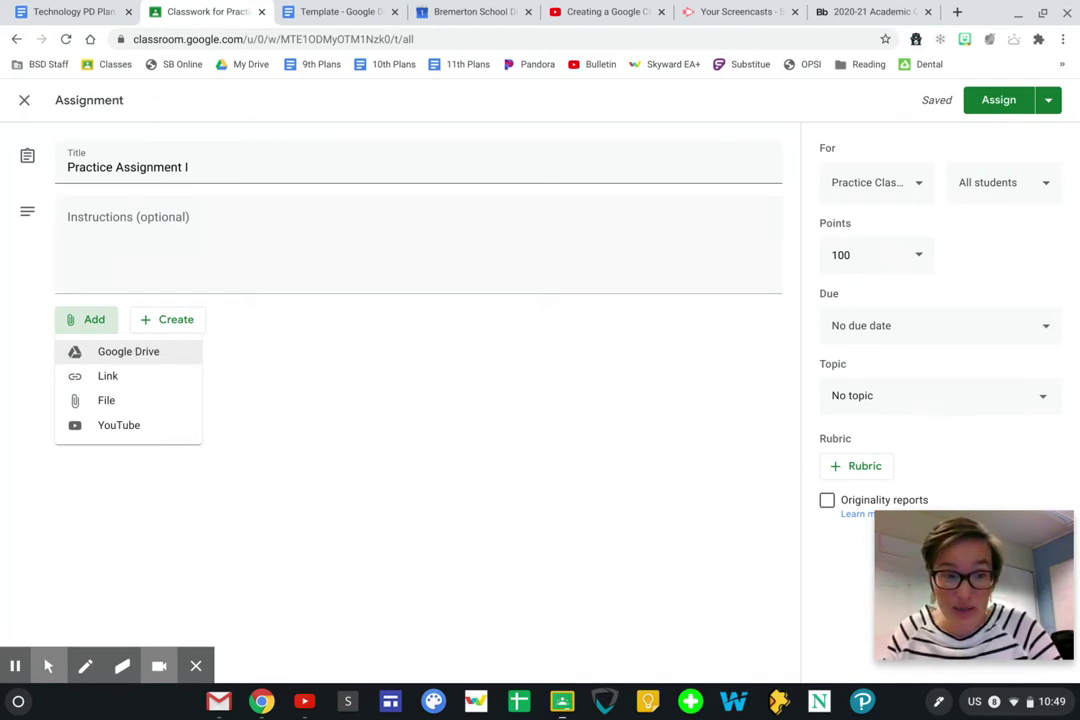
click(129, 351)
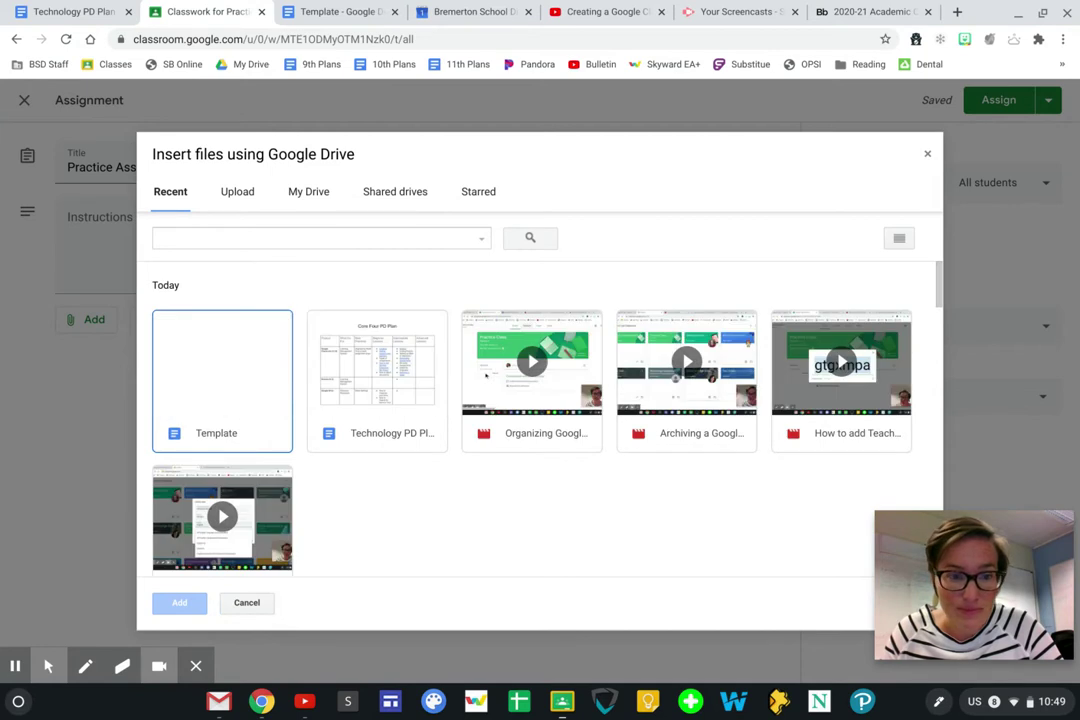
click(544, 388)
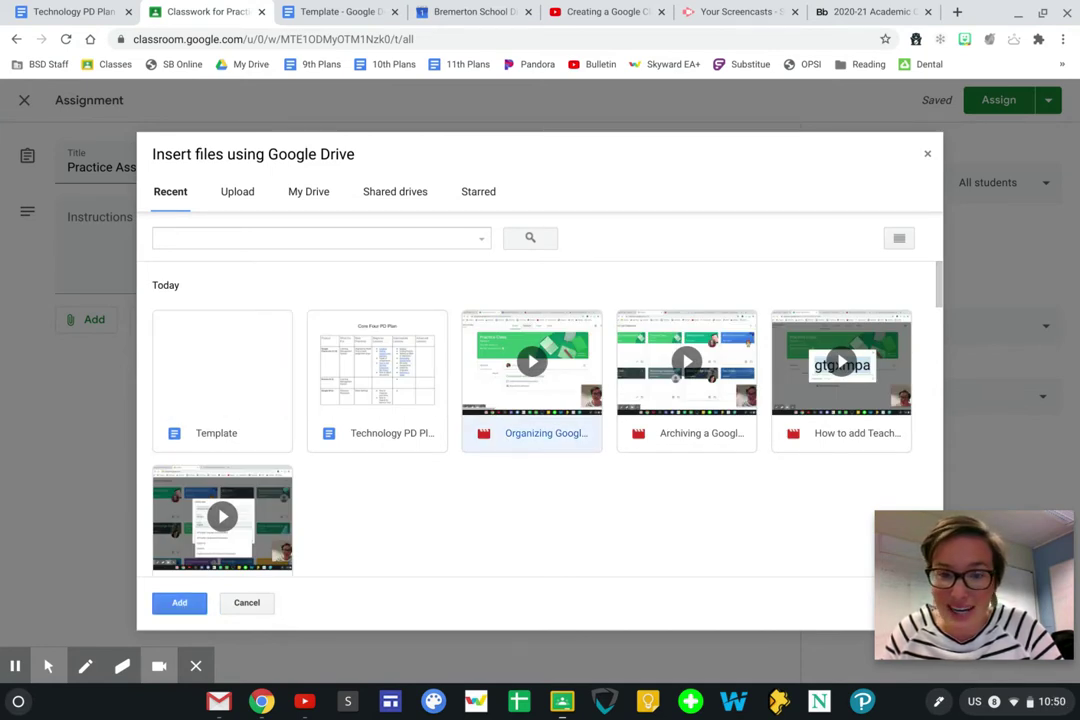
click(179, 602)
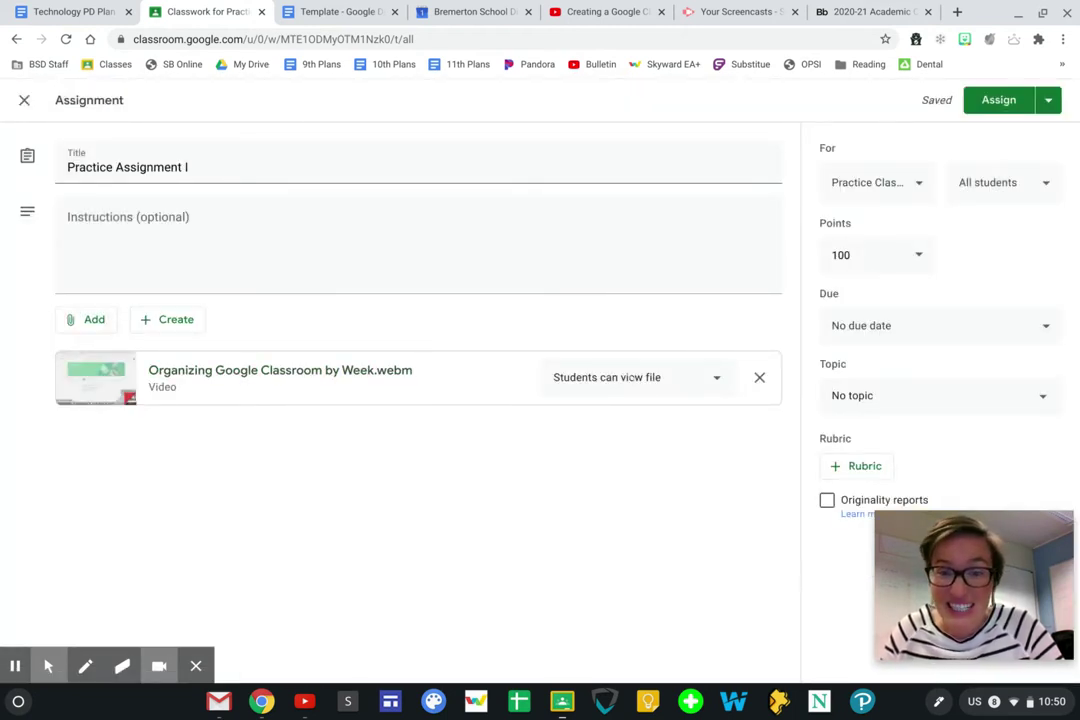
click(632, 378)
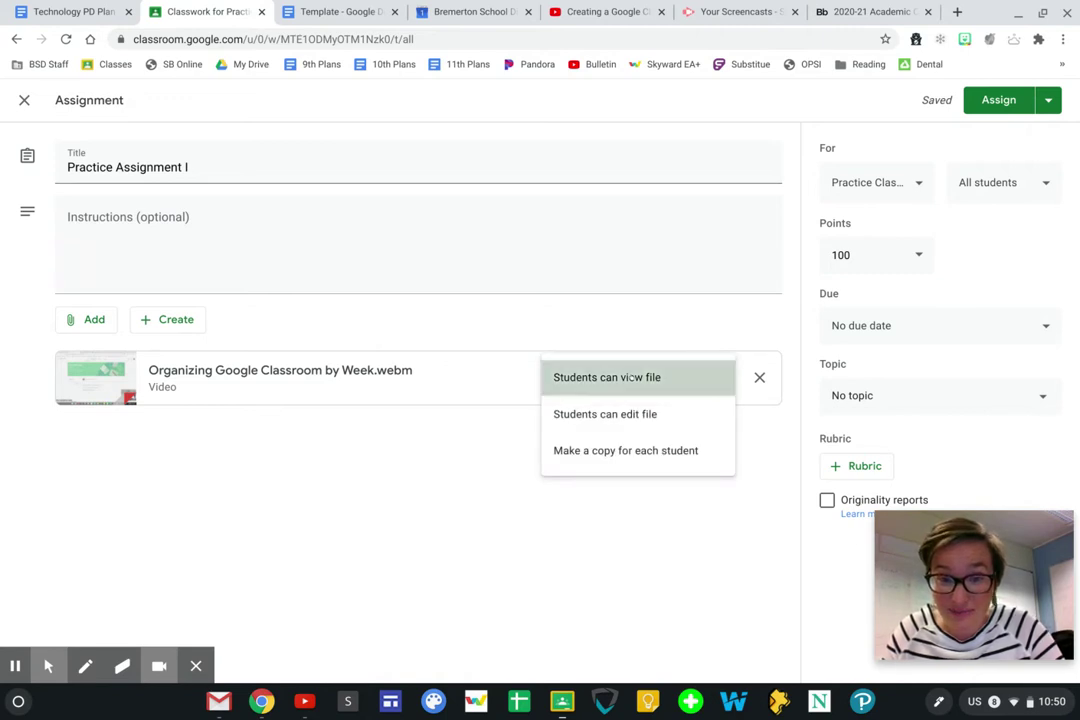
click(632, 378)
- Attach the web address of the open 2020-21 Academic Calendar PDF as a link, and open the attached link to check it
click(106, 321)
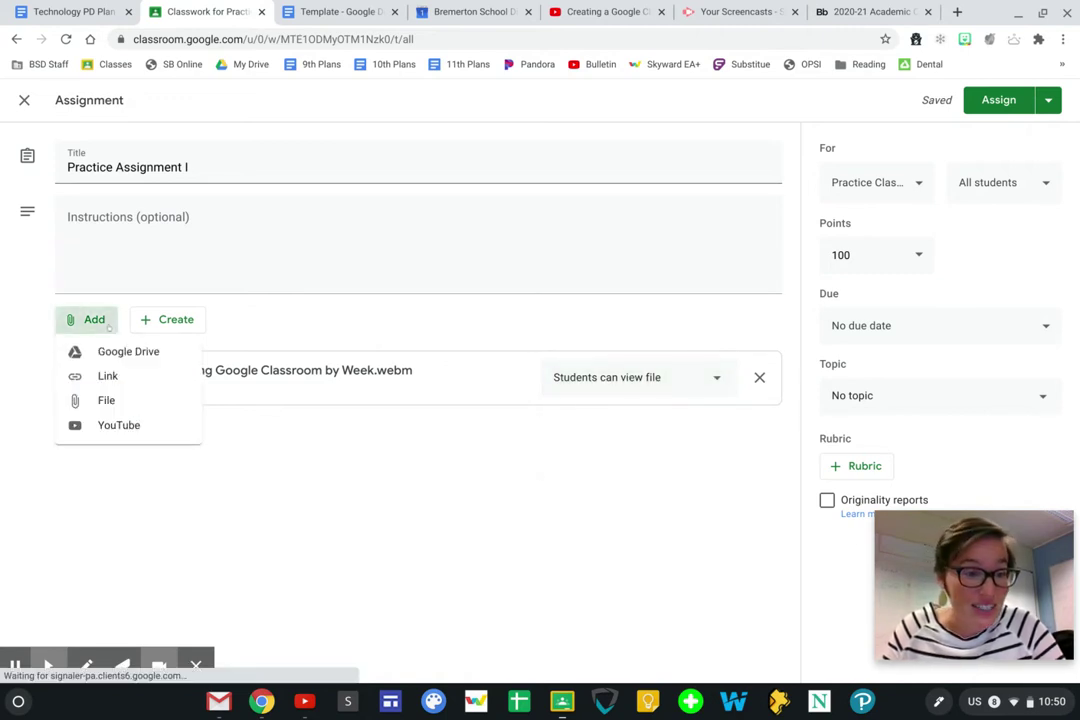
click(108, 376)
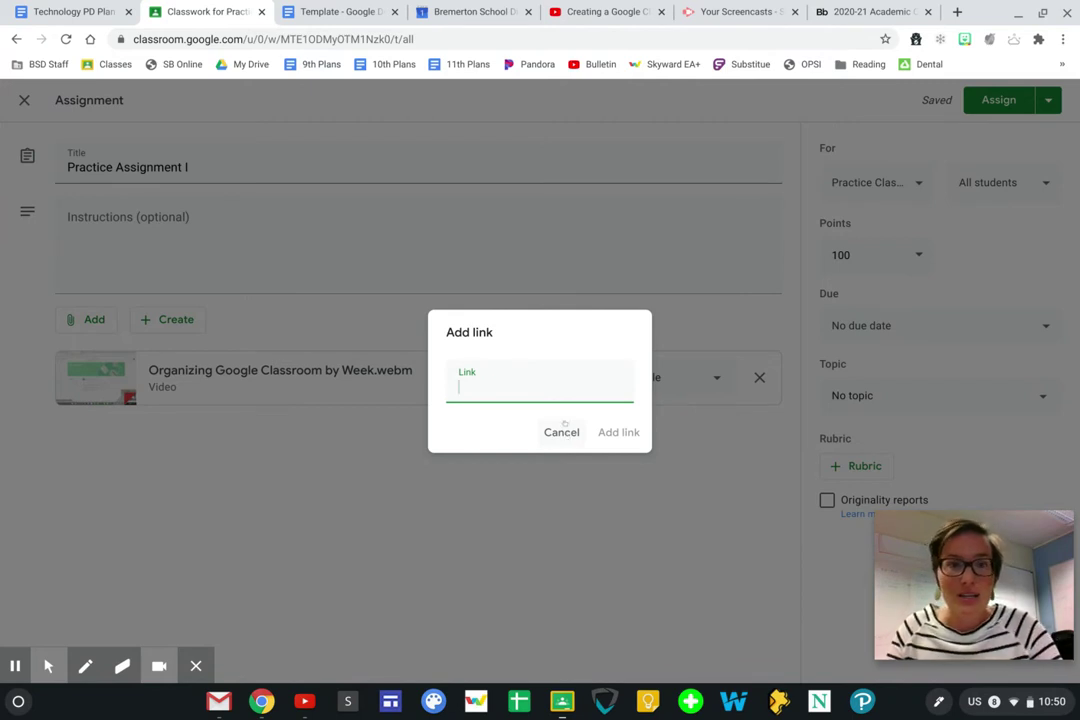
click(460, 11)
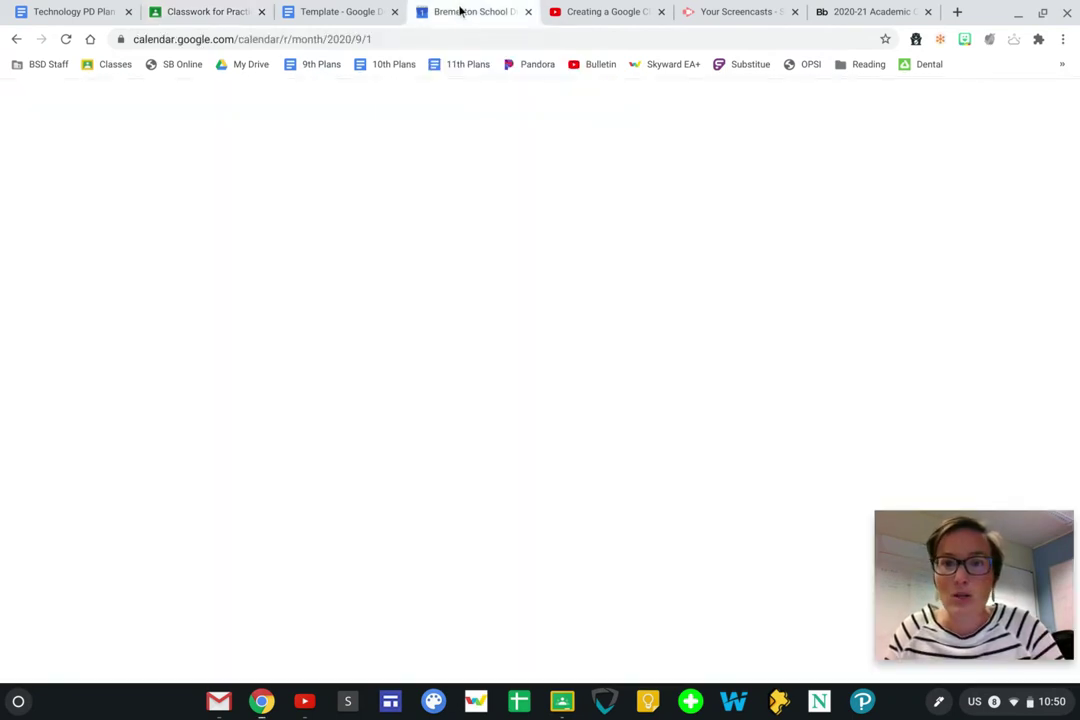
click(880, 11)
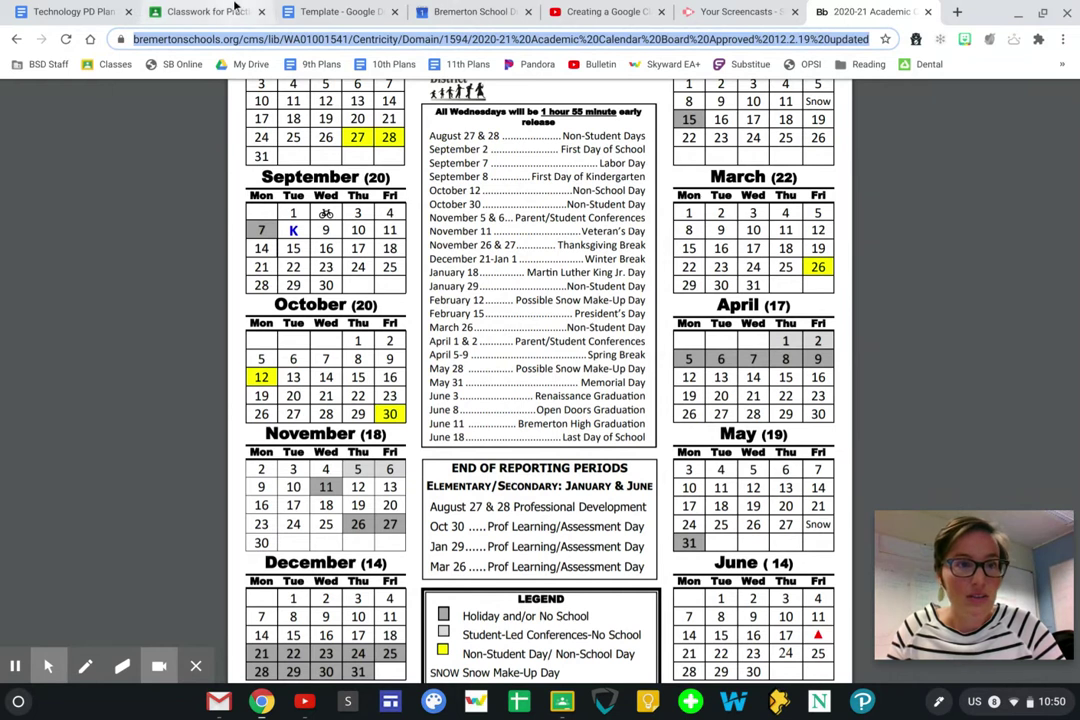
click(200, 11)
key(ctrl+v)
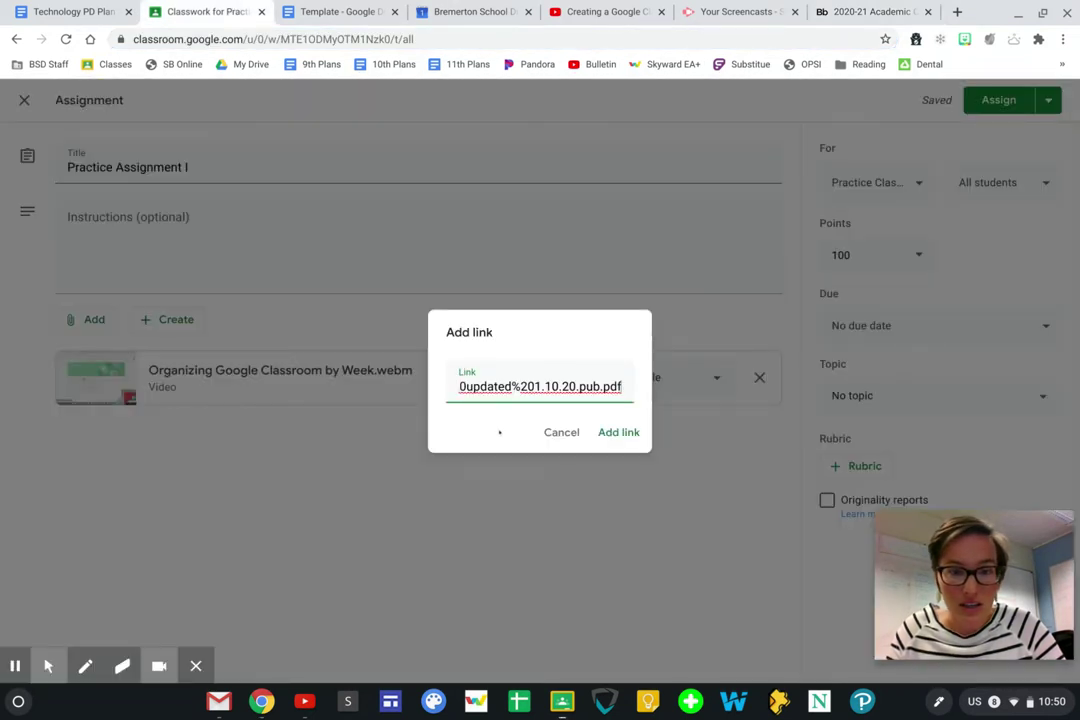
click(618, 432)
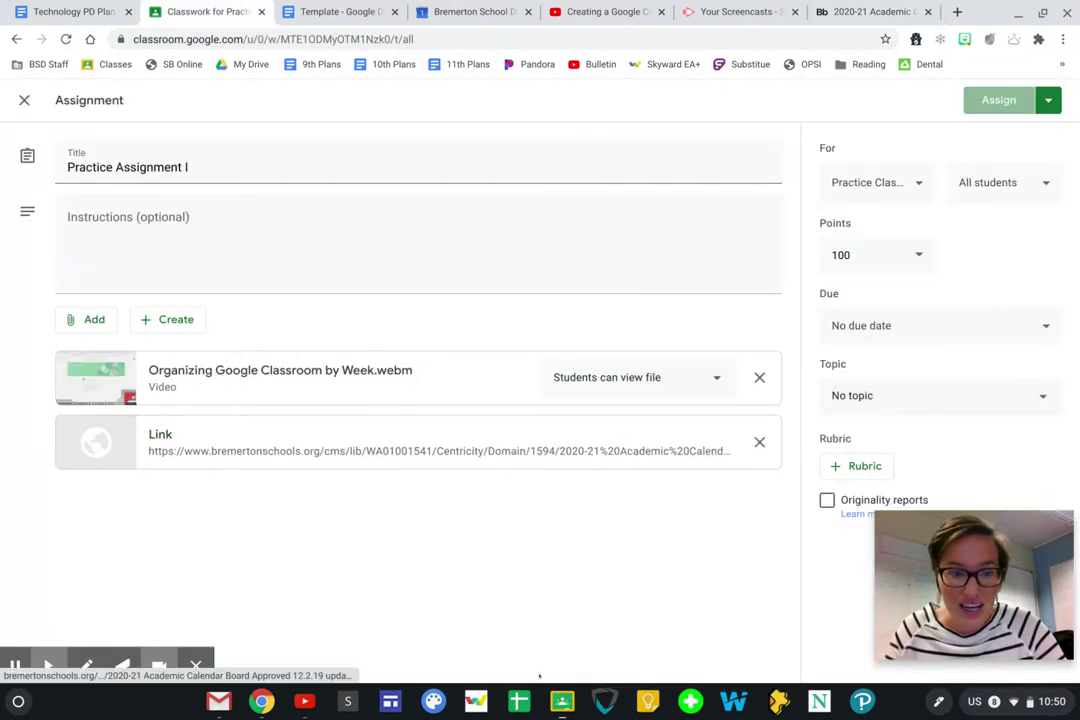
click(366, 451)
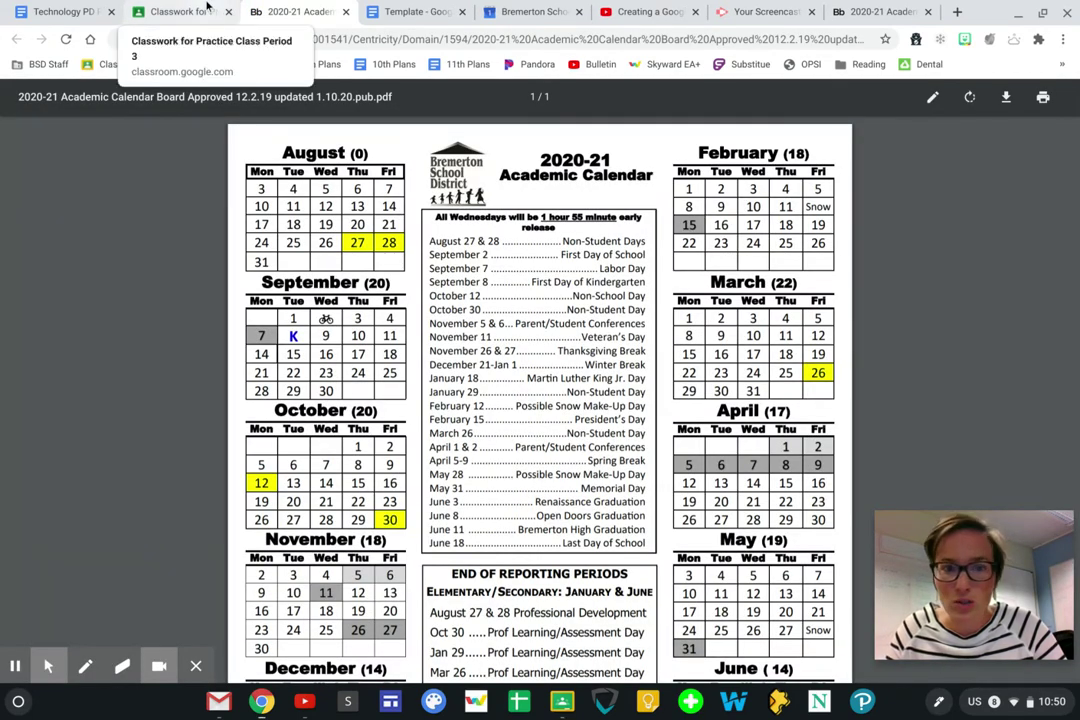
click(207, 10)
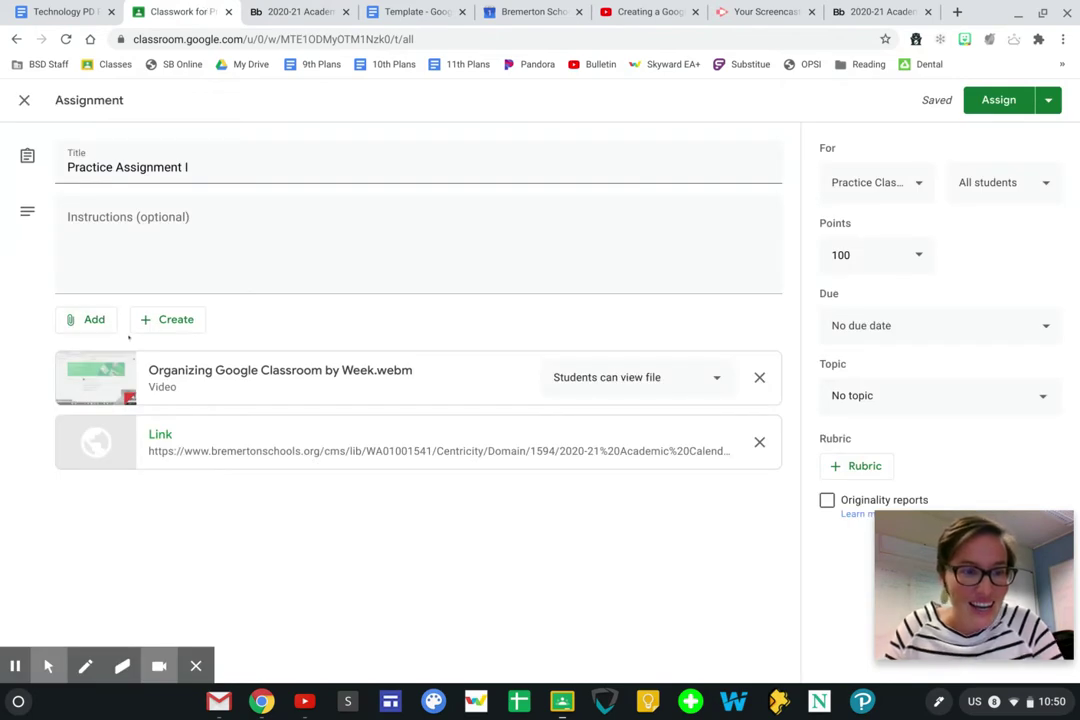
click(94, 319)
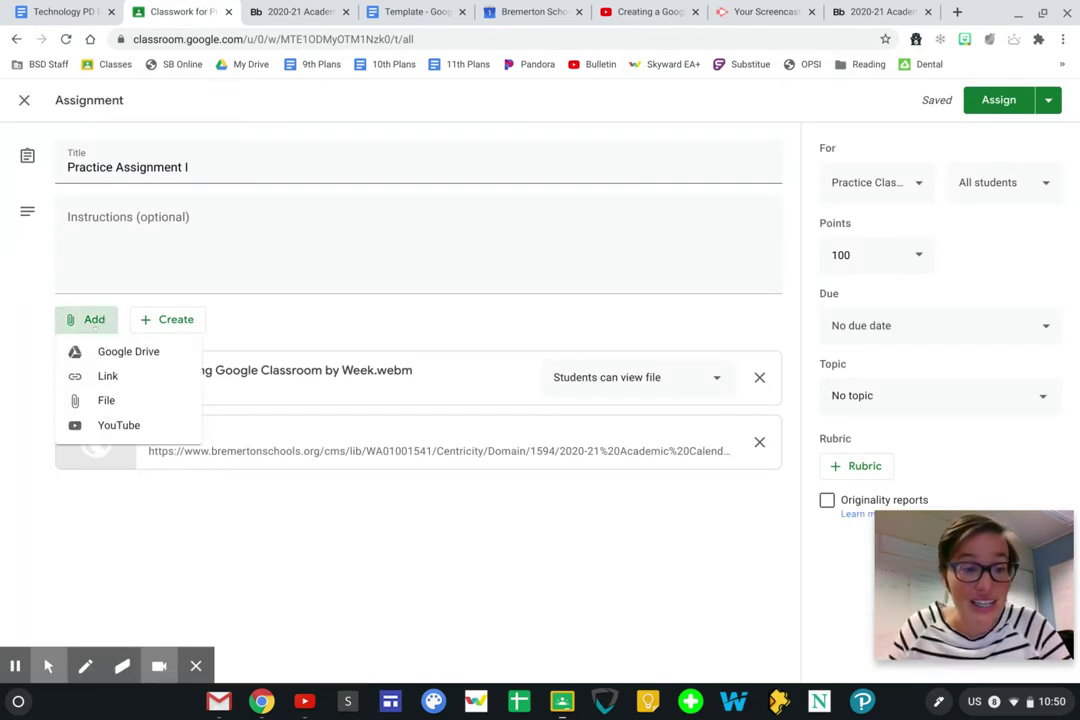
click(92, 399)
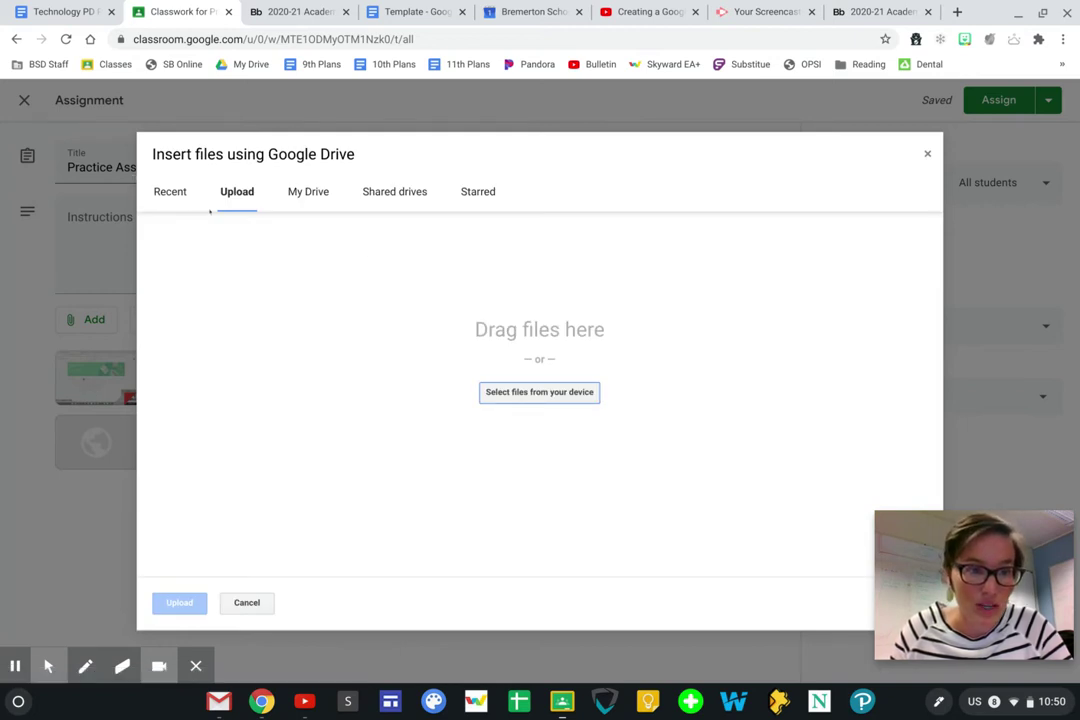
click(168, 191)
click(298, 191)
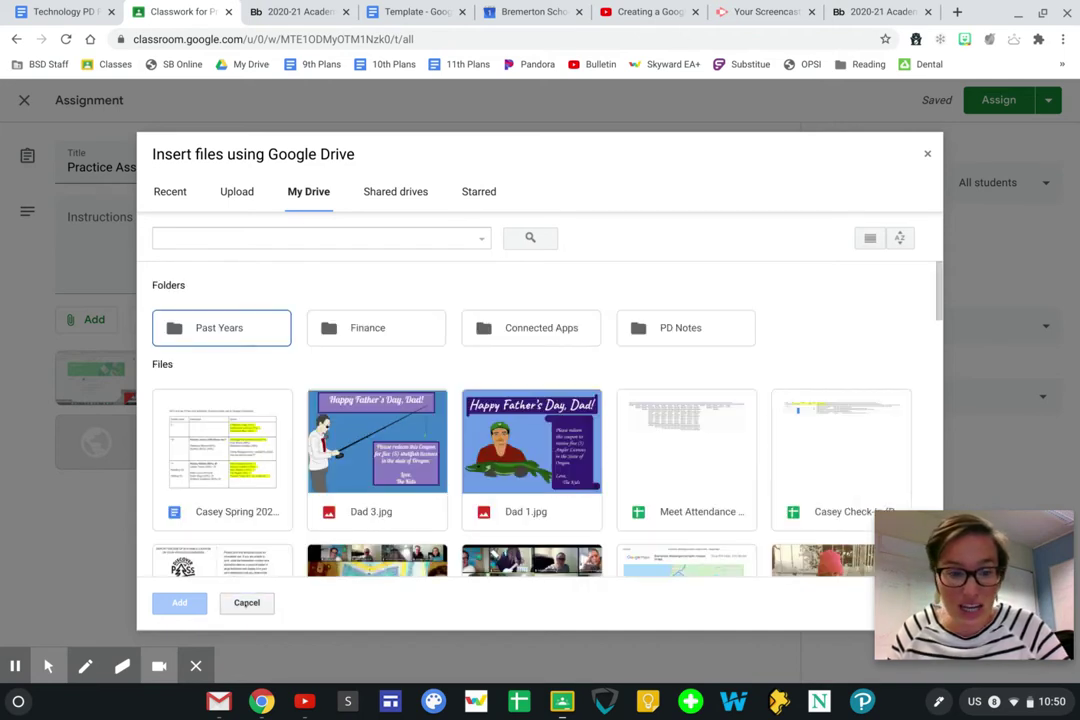
click(246, 602)
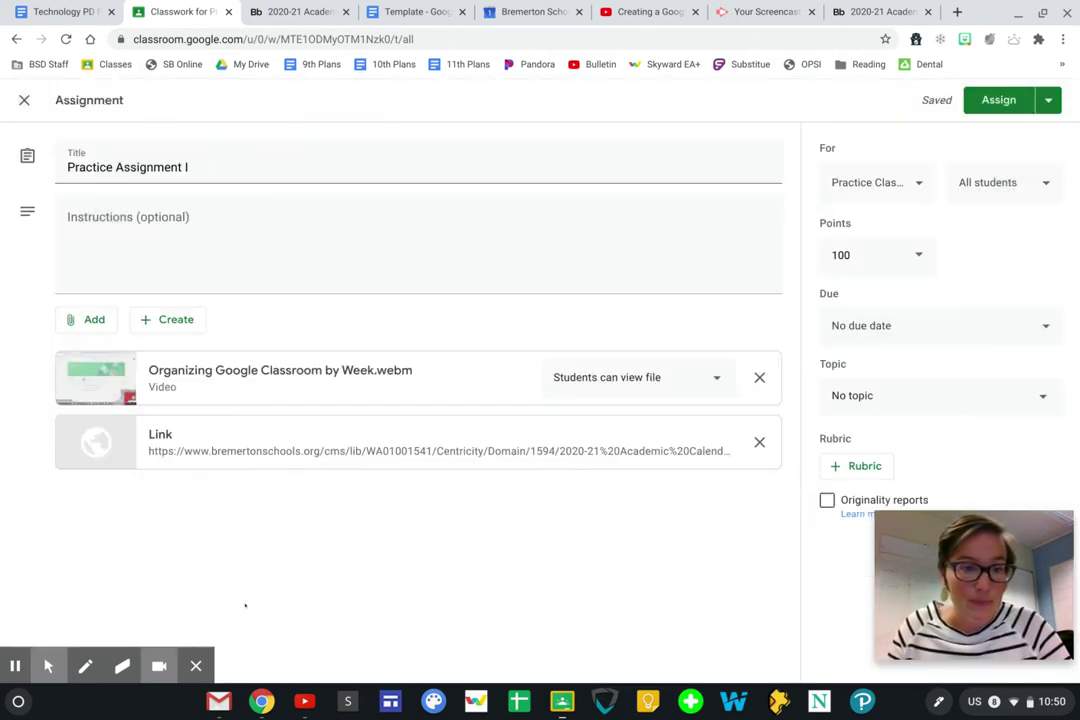
- Search YouTube for "google classroom best practices" and attach the video "Google Classroom - Advanced Tips and Tricks" to the assignment
click(88, 320)
click(112, 425)
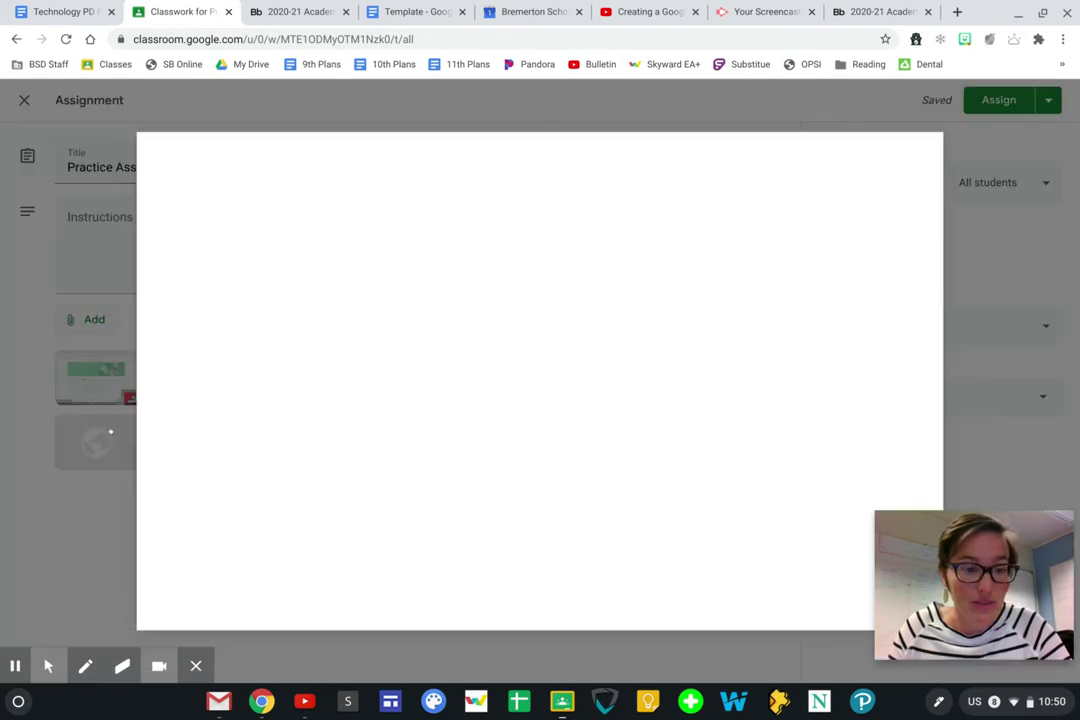
click(314, 229)
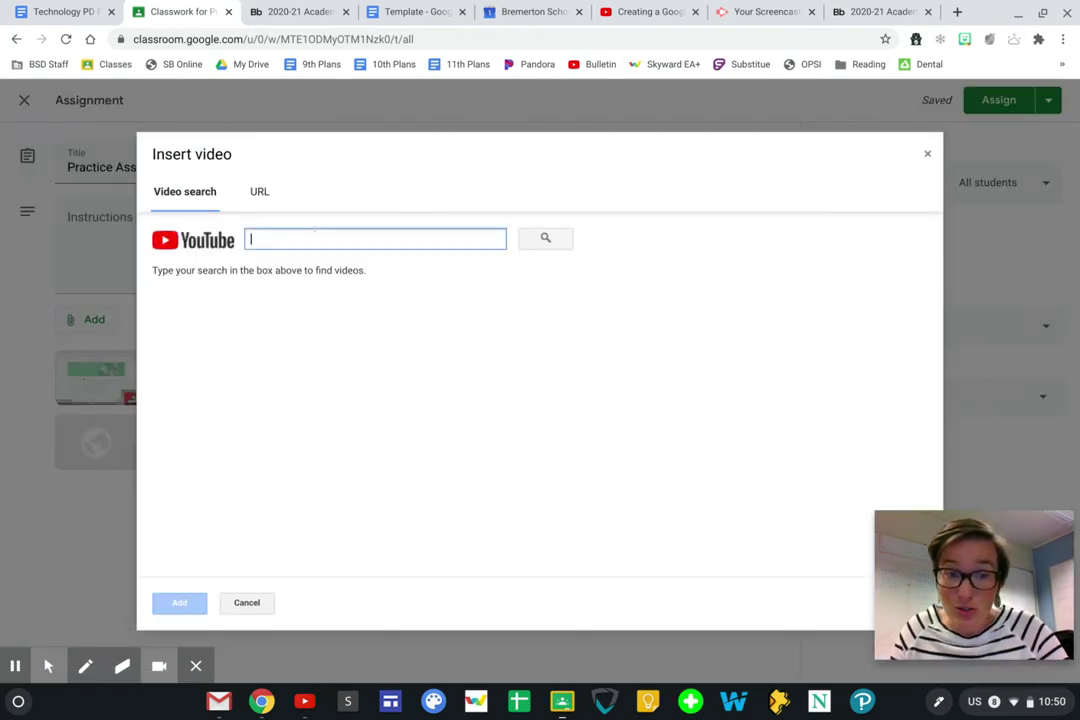
text(g)
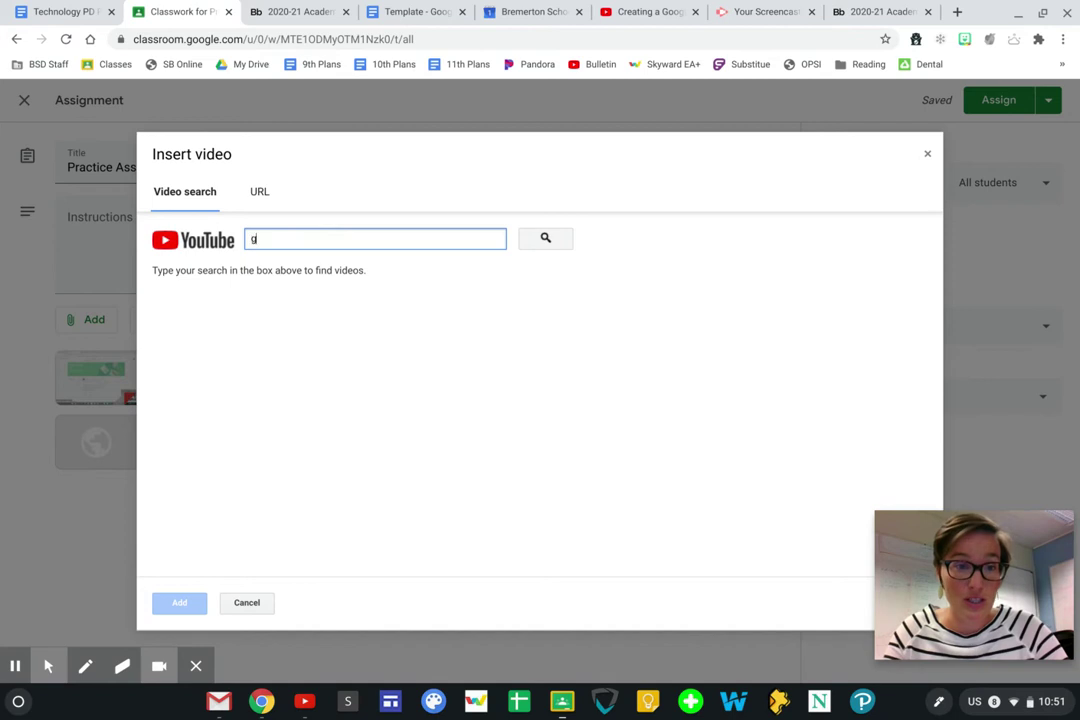
text(oogle best practices)
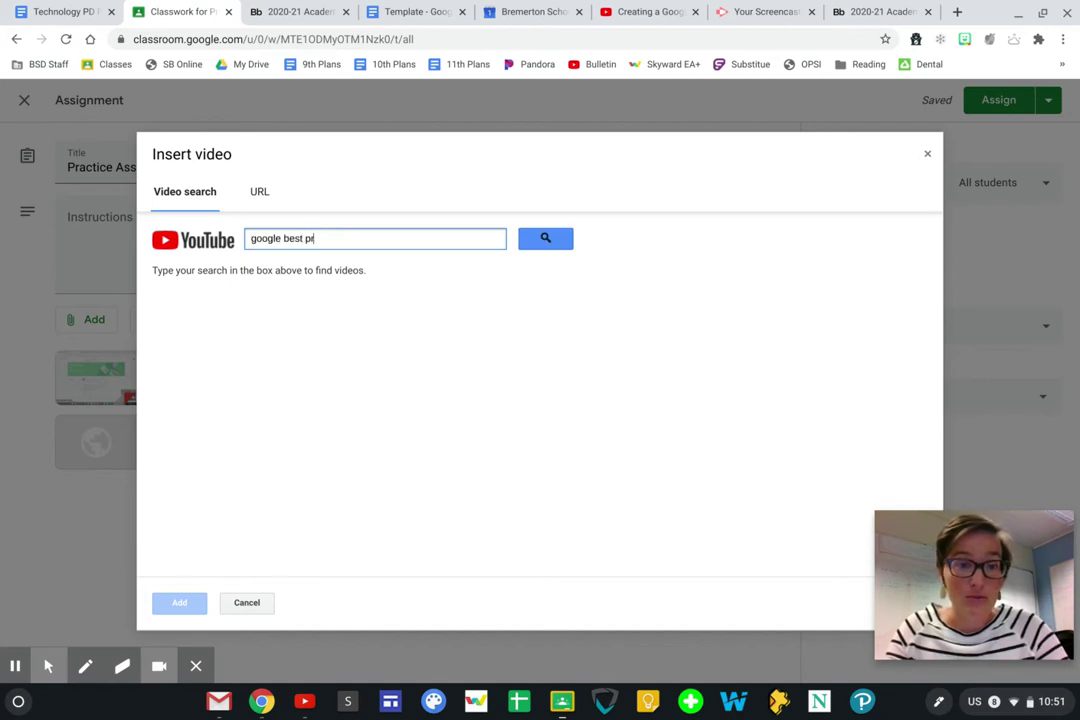
click(283, 238)
text(classroom)
key(Return)
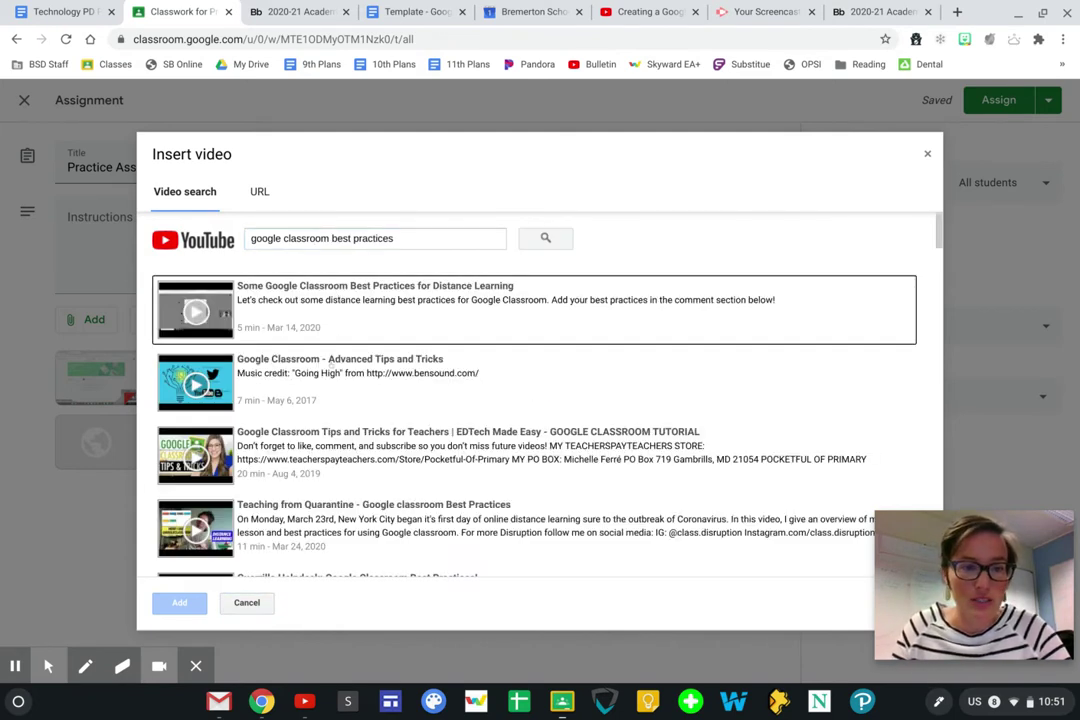
click(331, 368)
click(178, 602)
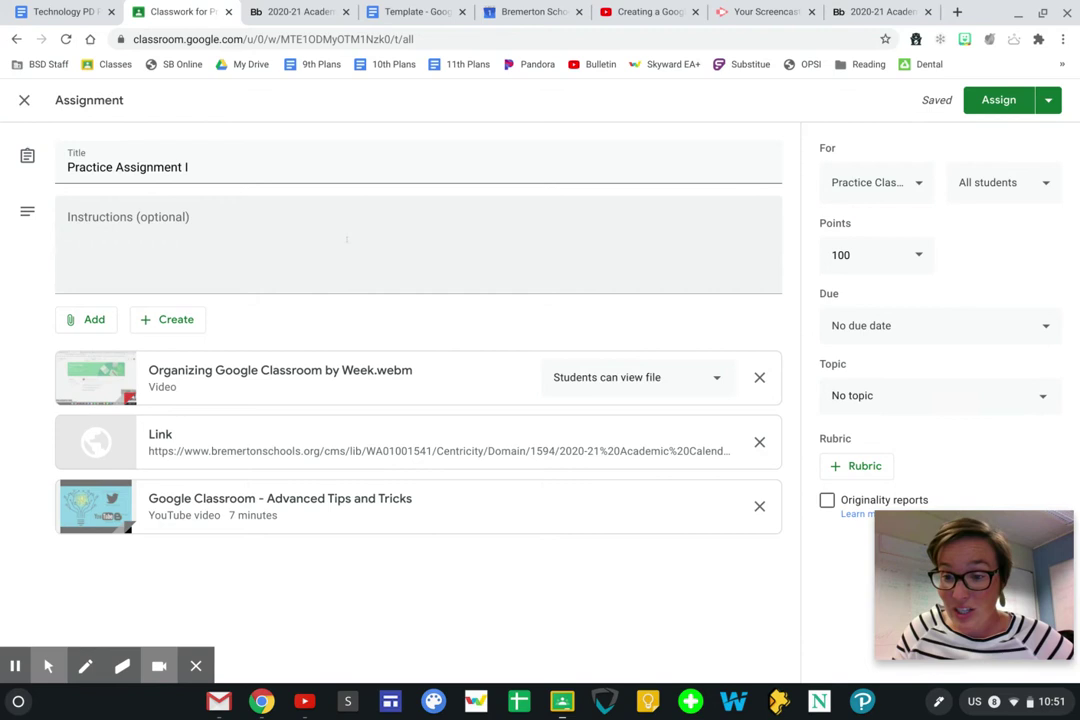
- Create a new Google Docs document from within the assignment and name it "Template"
click(179, 328)
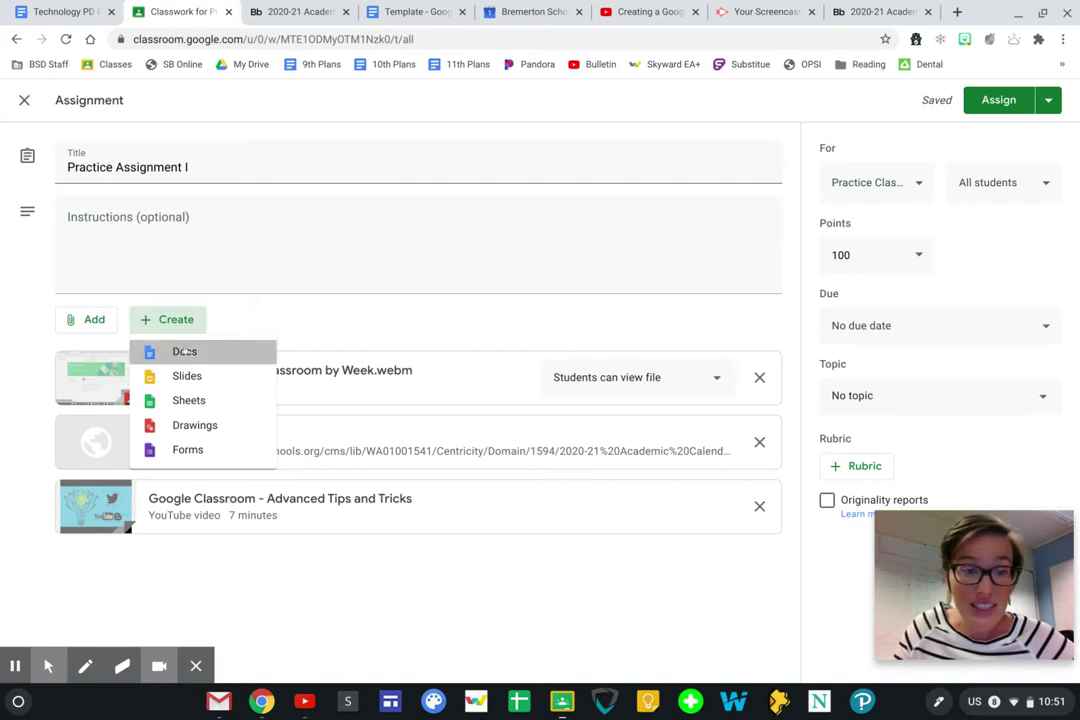
click(184, 352)
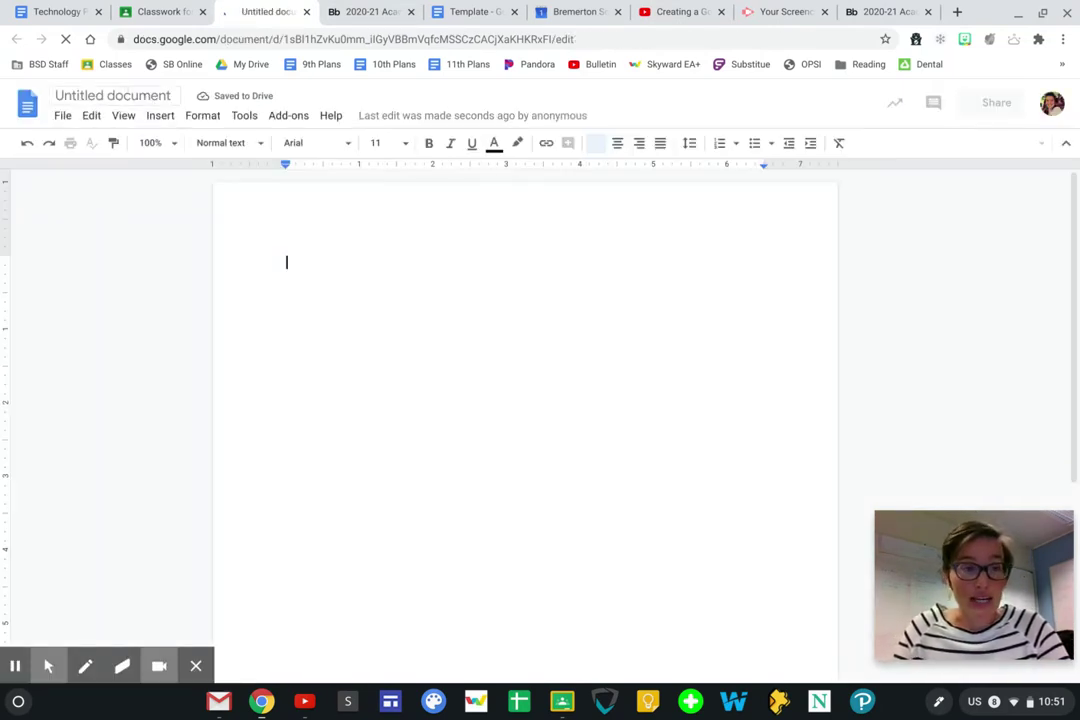
click(145, 95)
text(T)
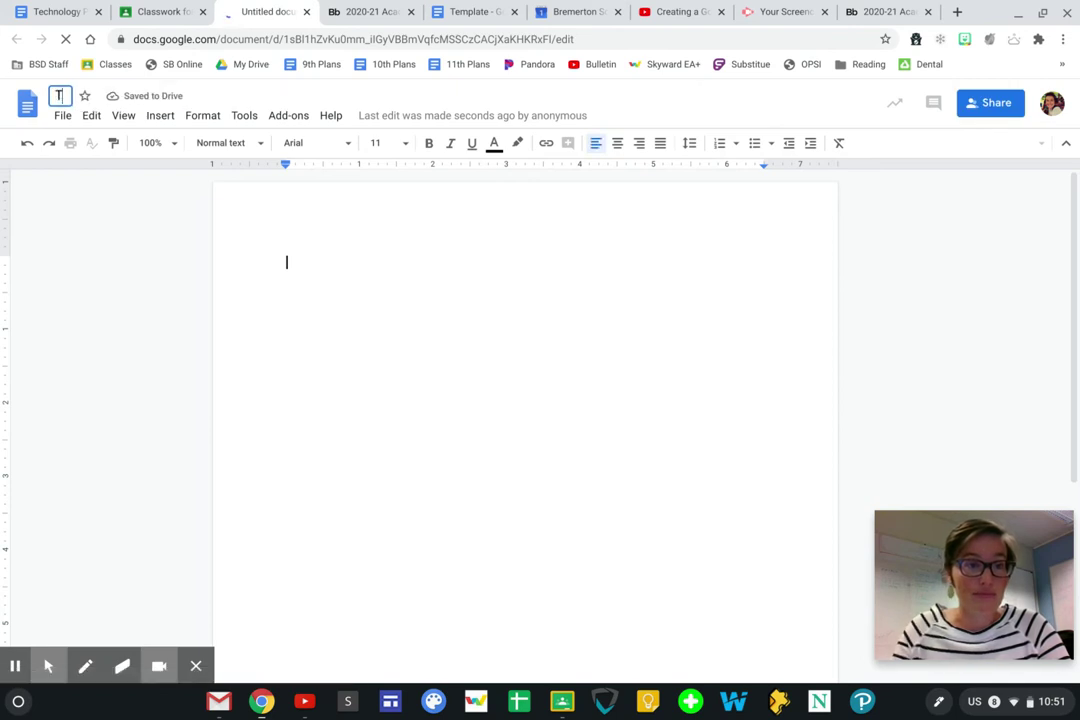
text(emplate)
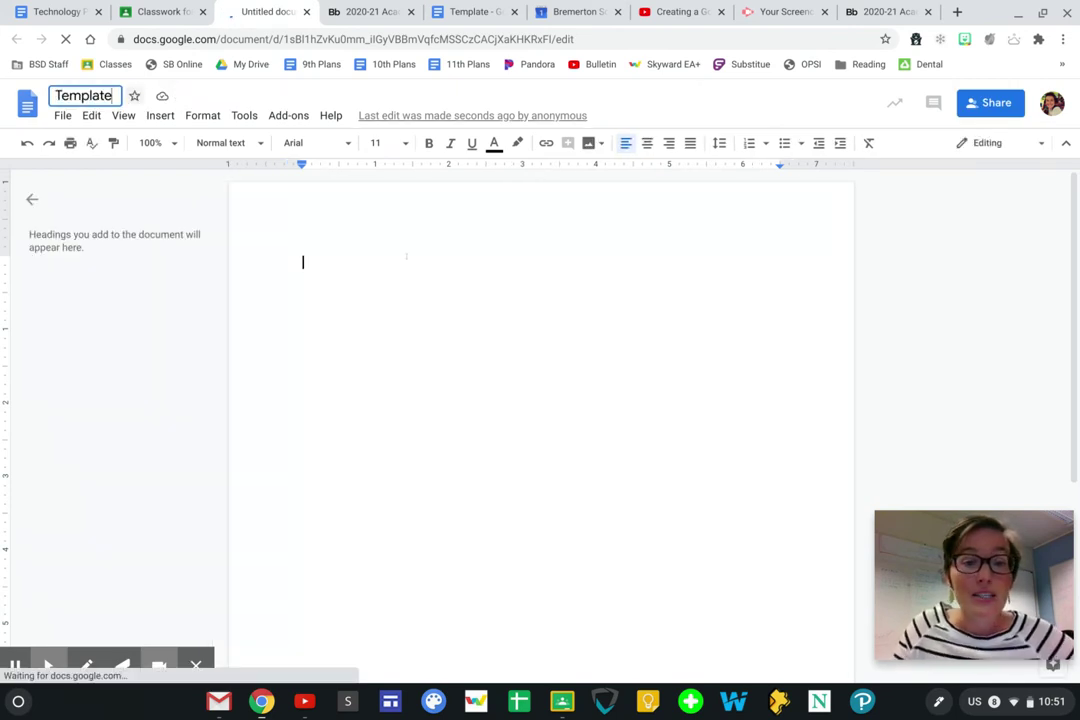
- Enter the text "Type Instructions, tips, tricks." in the body of the Template document
click(304, 262)
text(Type)
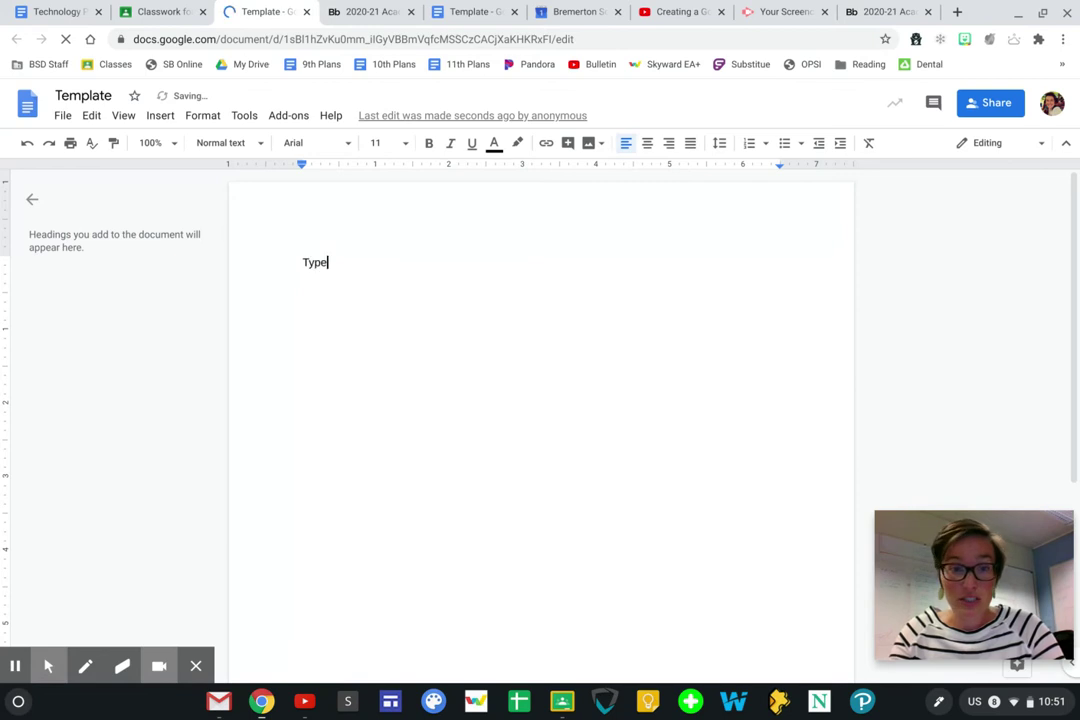
text( Instruc)
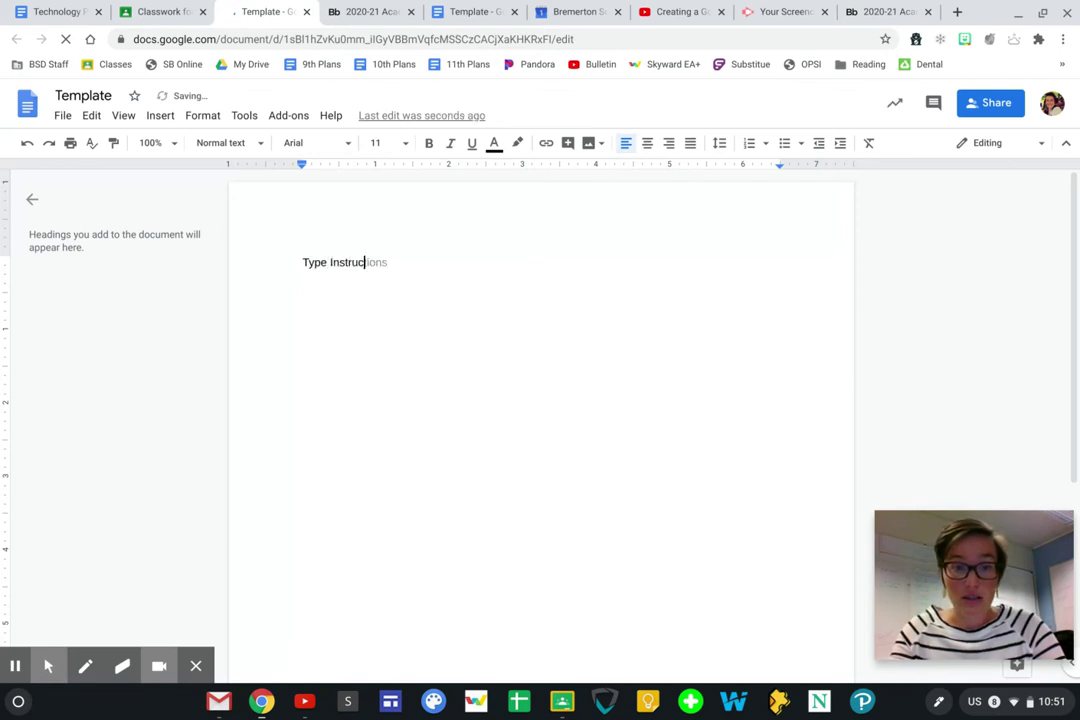
text(tions, tips, tricks.)
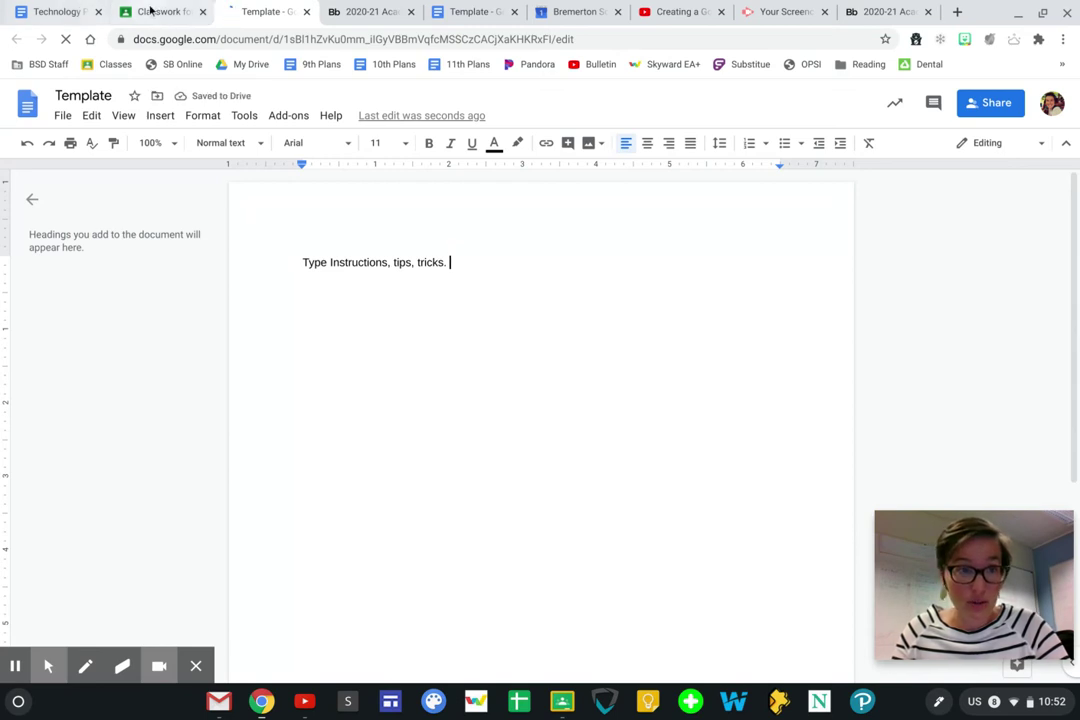
- Return to the Classroom assignment and set the attached Google Docs file's permission to "Make a copy for each student"
click(155, 11)
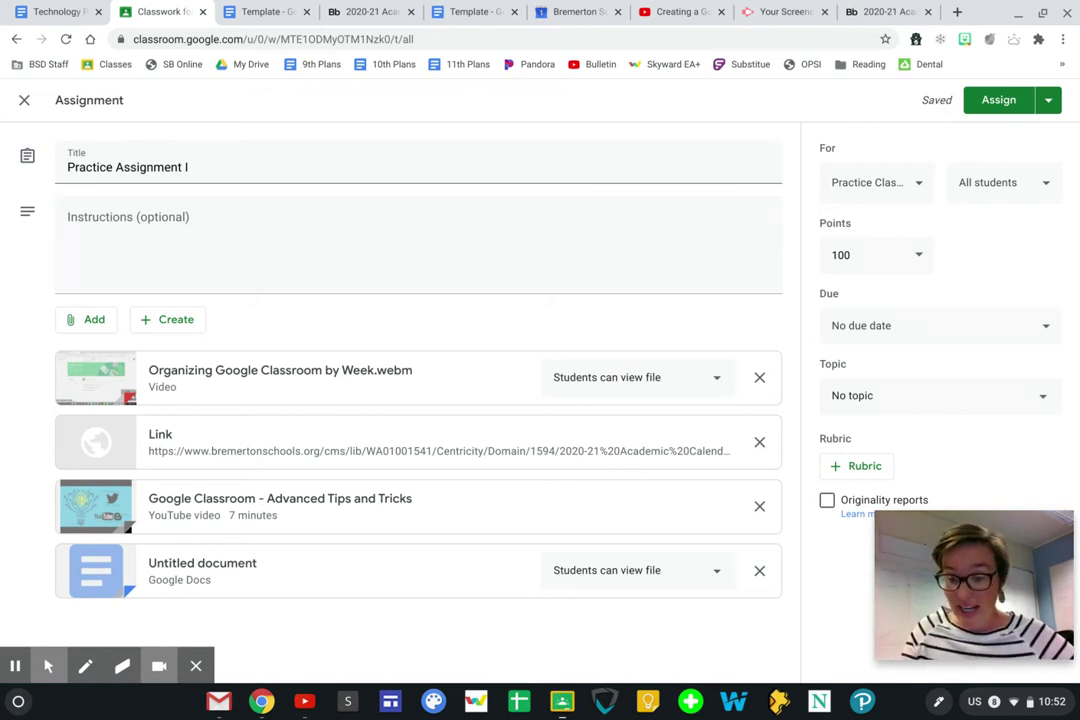
click(705, 569)
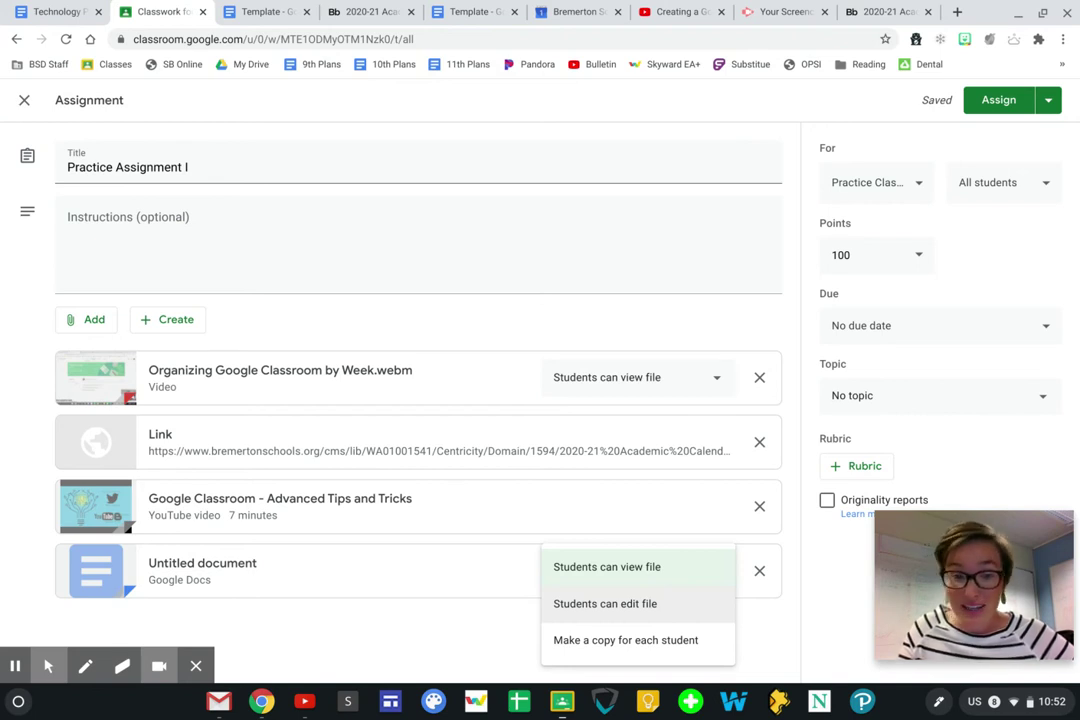
click(648, 604)
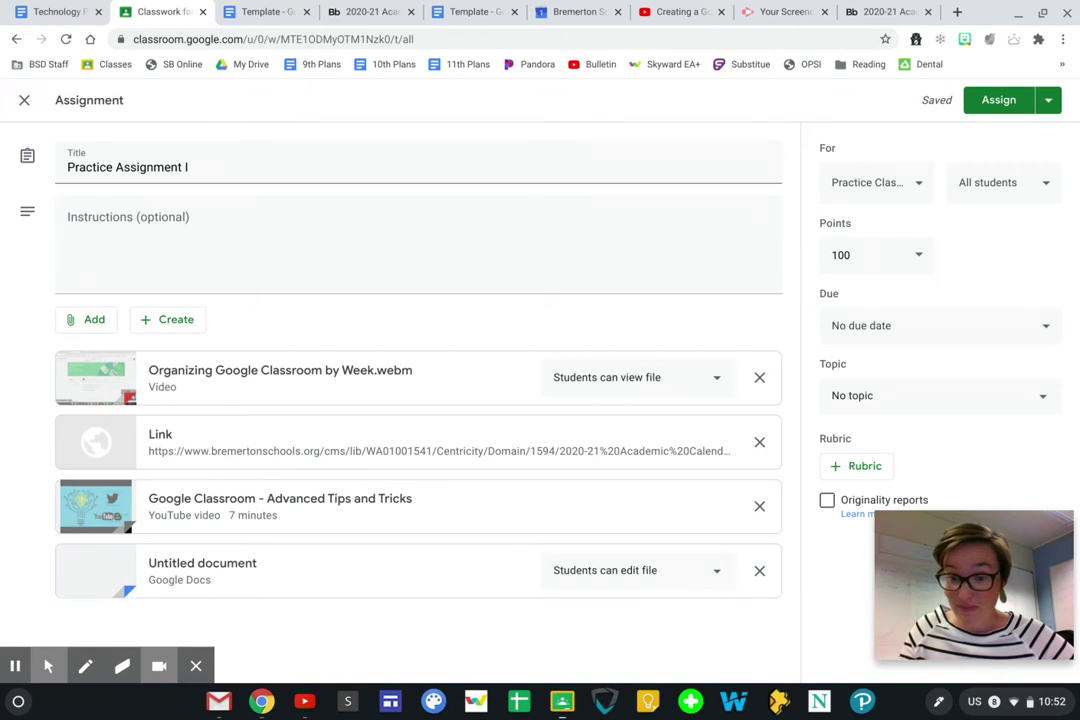
click(640, 570)
click(655, 606)
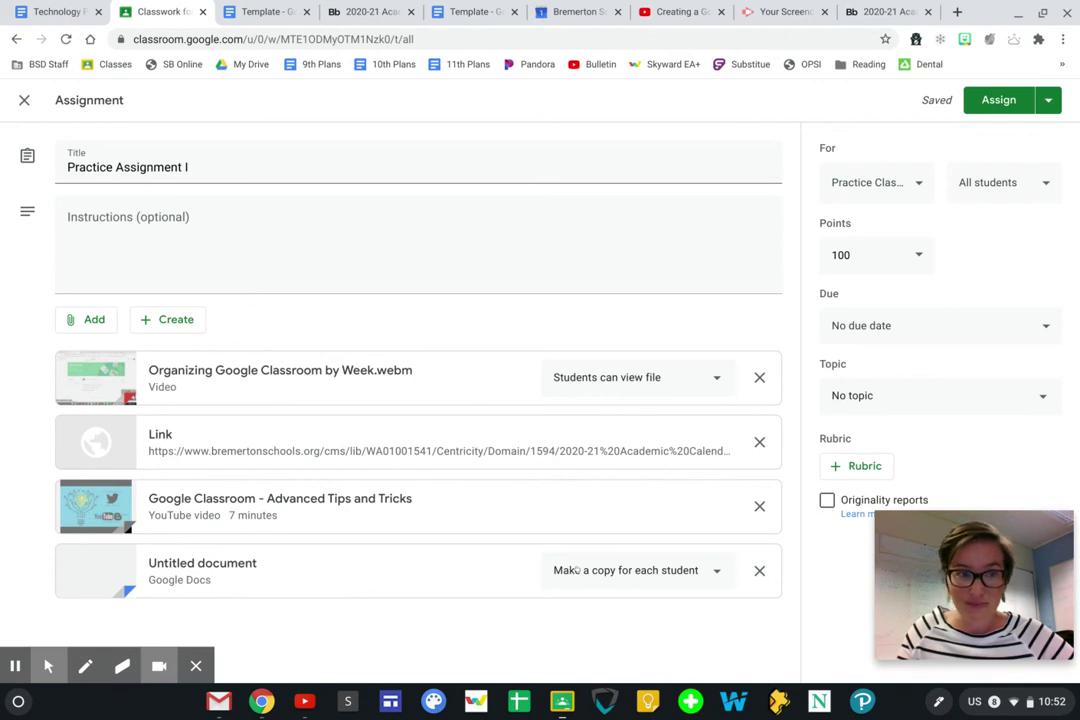
click(467, 259)
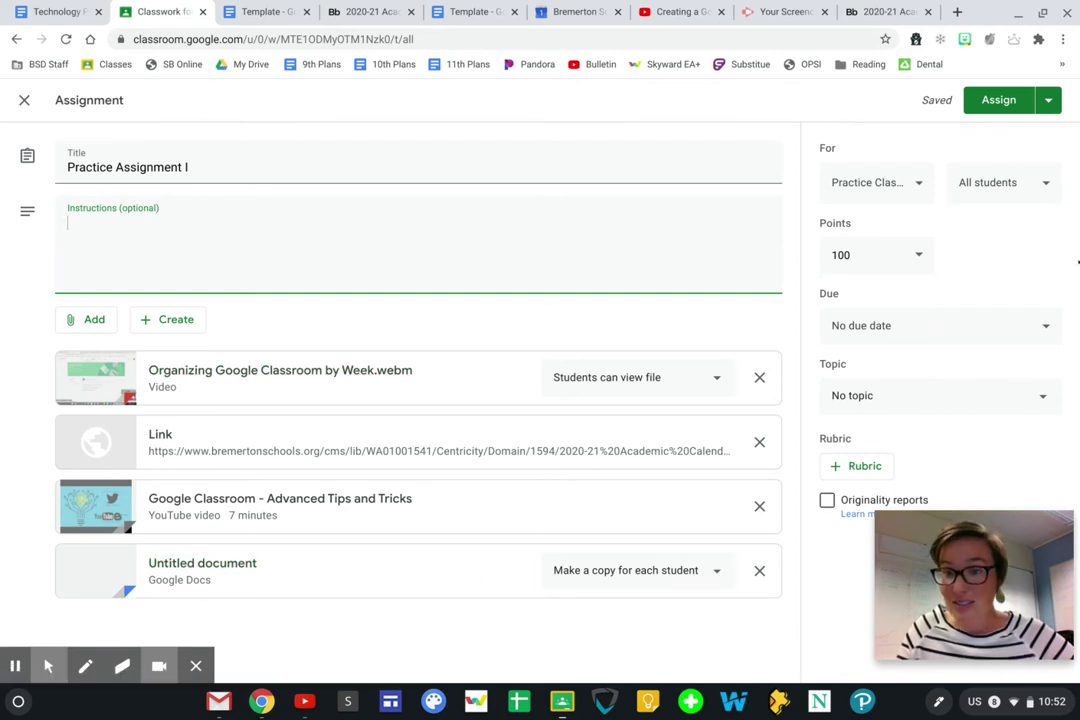
- Try adding the classes BHS D&D and Peru 2020! to the assignment's recipients, and deselect both again
click(880, 181)
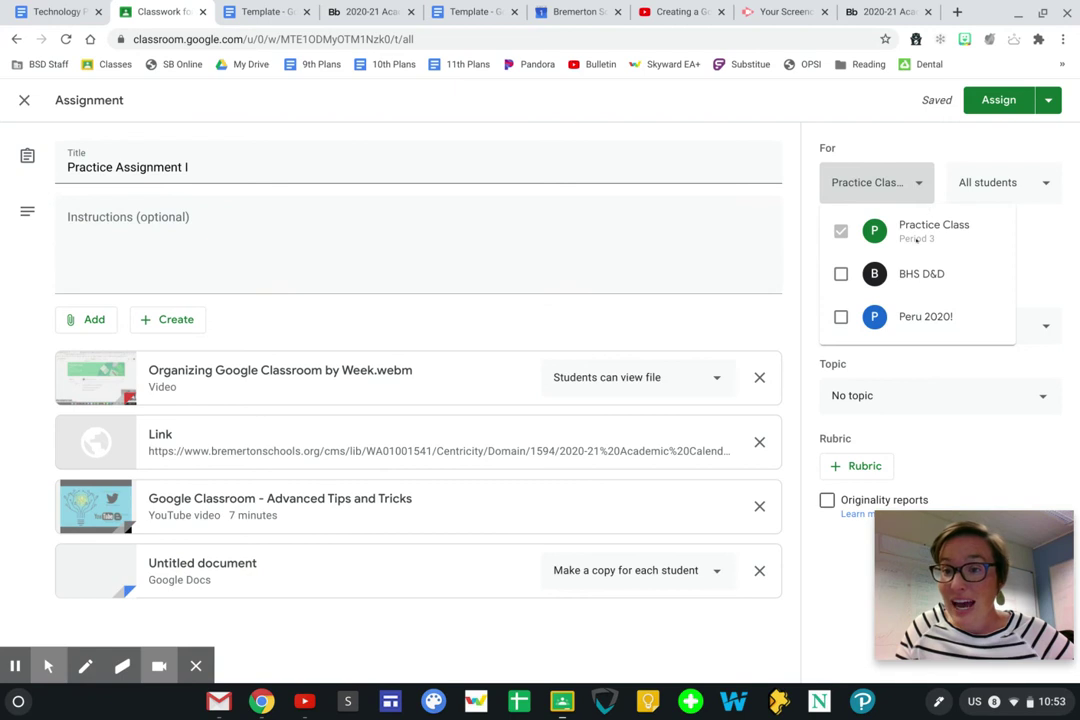
click(905, 274)
click(905, 317)
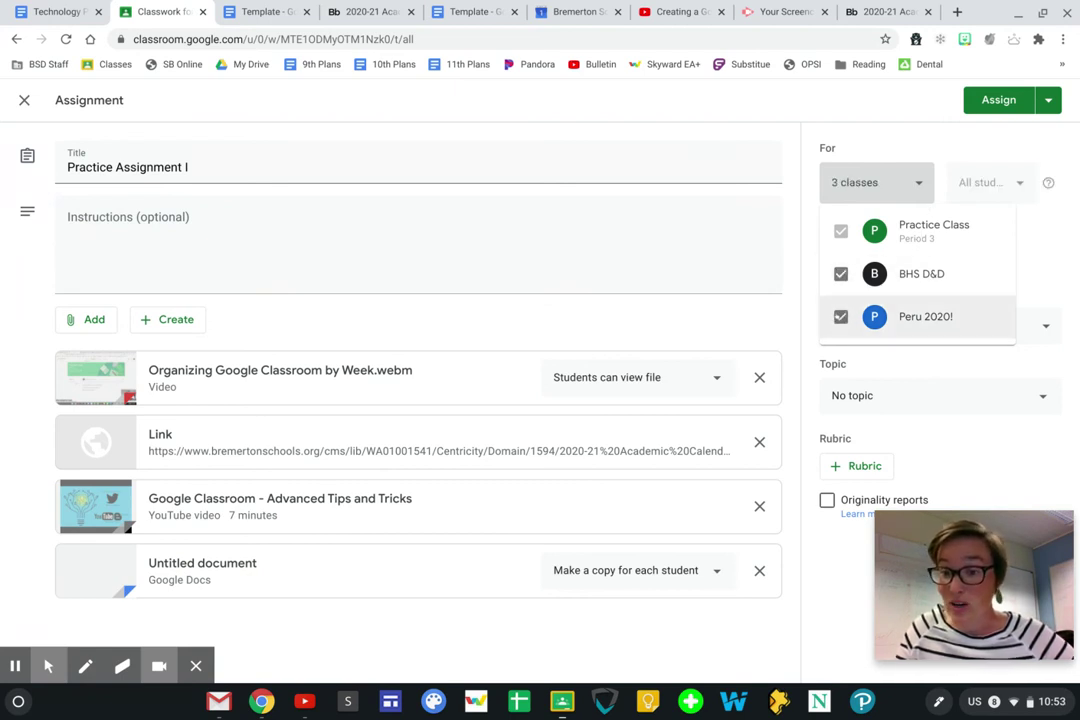
click(905, 317)
click(905, 274)
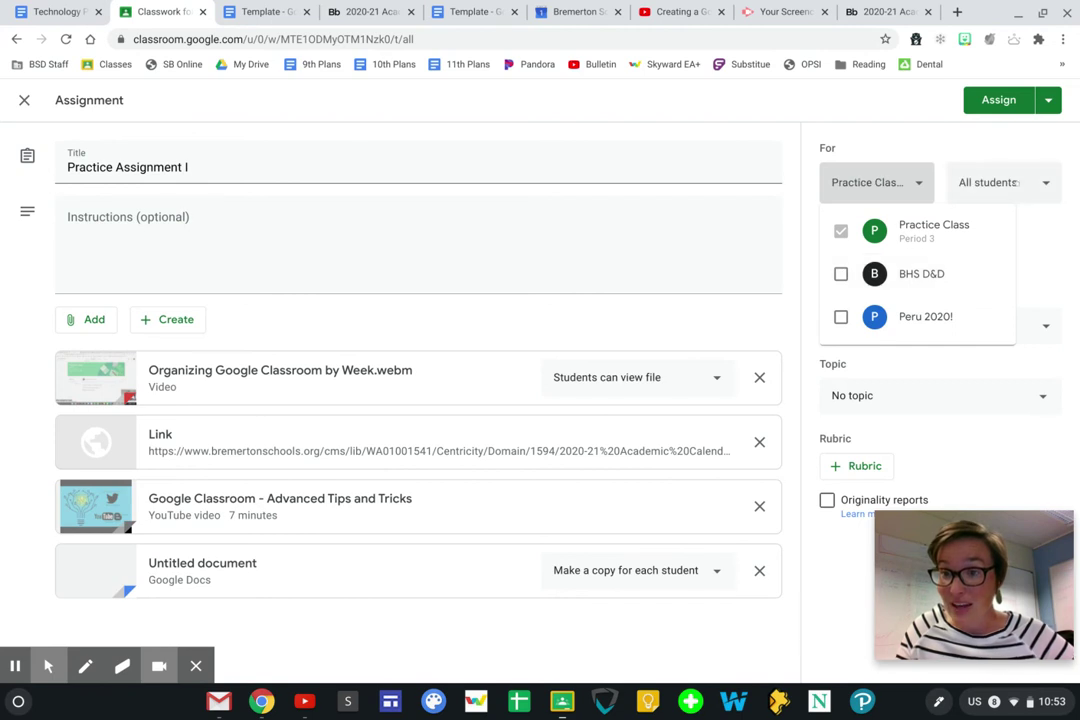
- Check which students in Practice Class can be chosen to receive the assignment
click(1000, 182)
click(1000, 182)
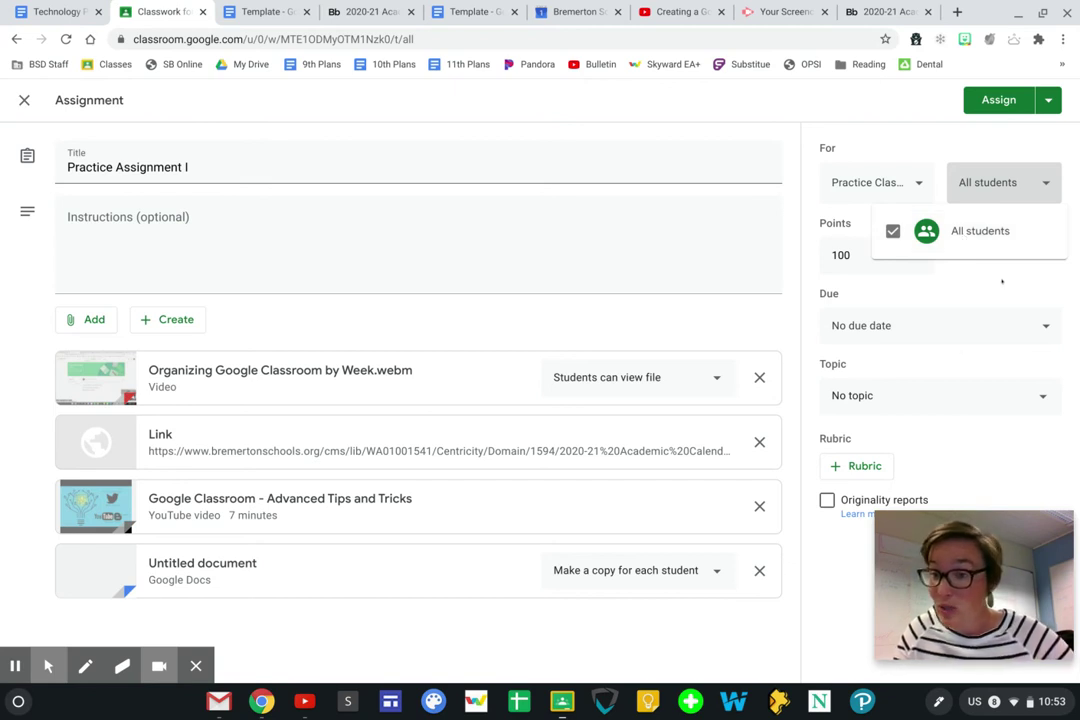
click(925, 265)
- Try the Ungraded option for the assignment, and replace it with a point value of 10
click(918, 262)
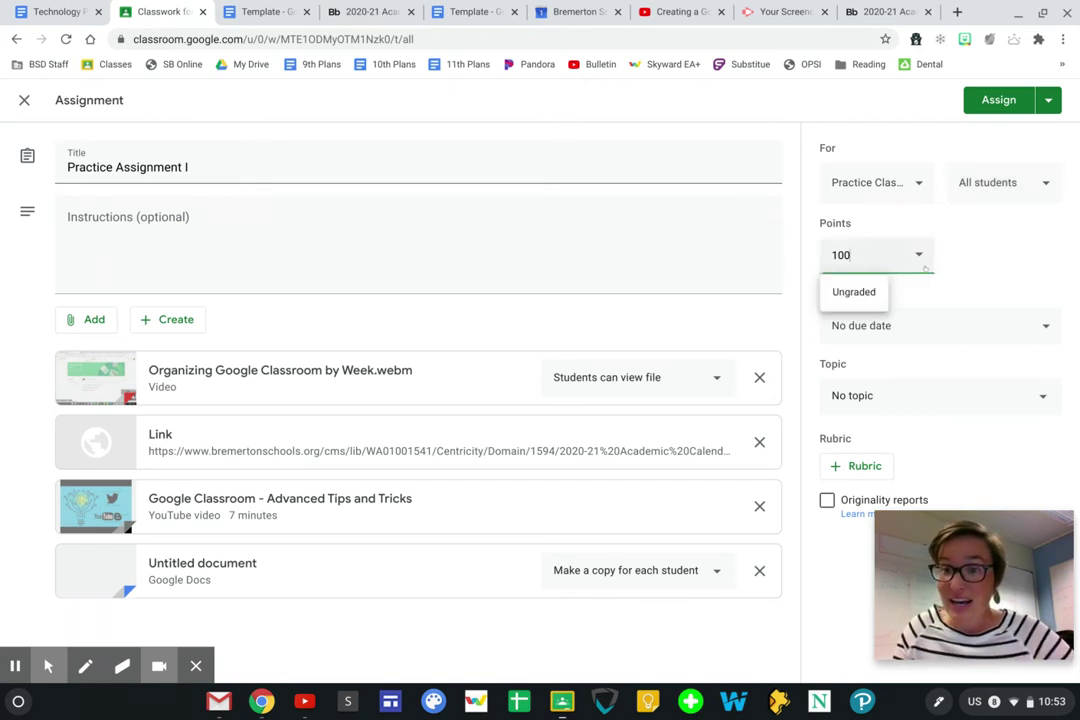
click(826, 294)
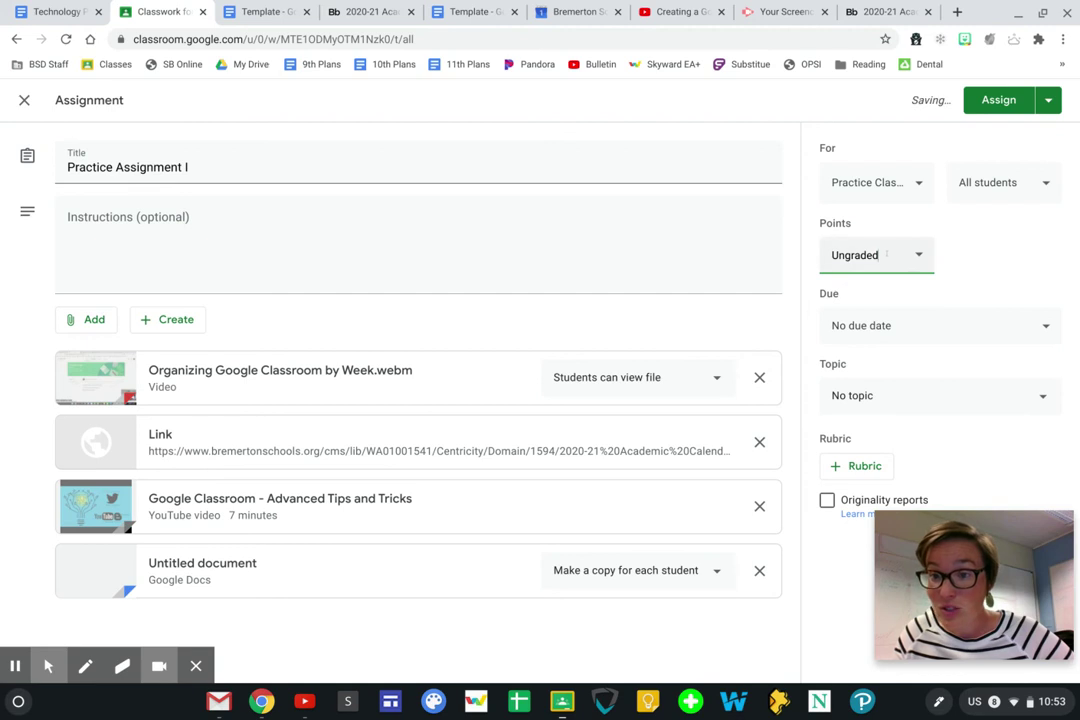
drag(886, 254, 830, 254)
key(BackSpace)
text(10)
click(962, 327)
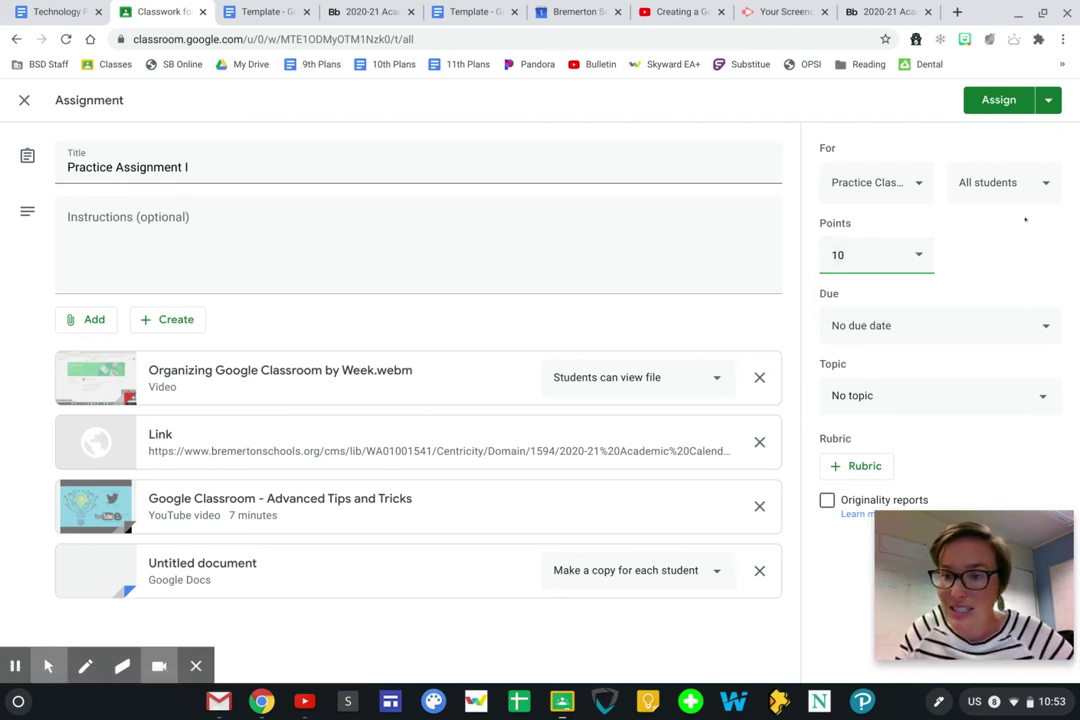
- Set the assignment's due date to Sep 11, 2020 with a due time of 11:59 PM
click(962, 327)
click(942, 382)
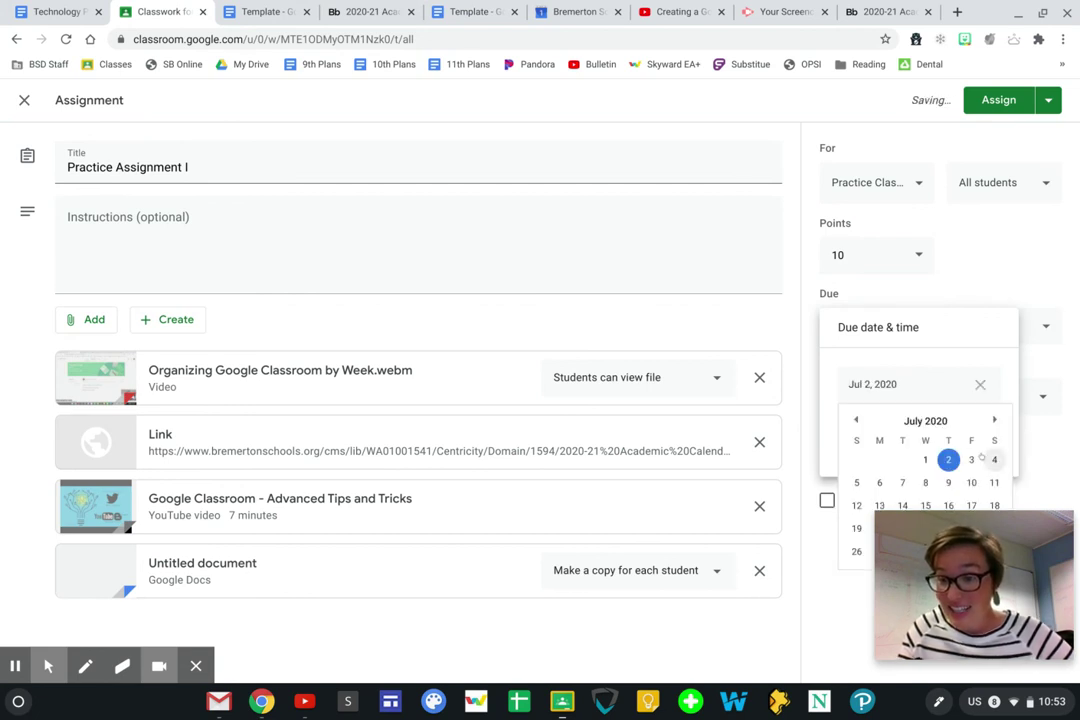
click(994, 420)
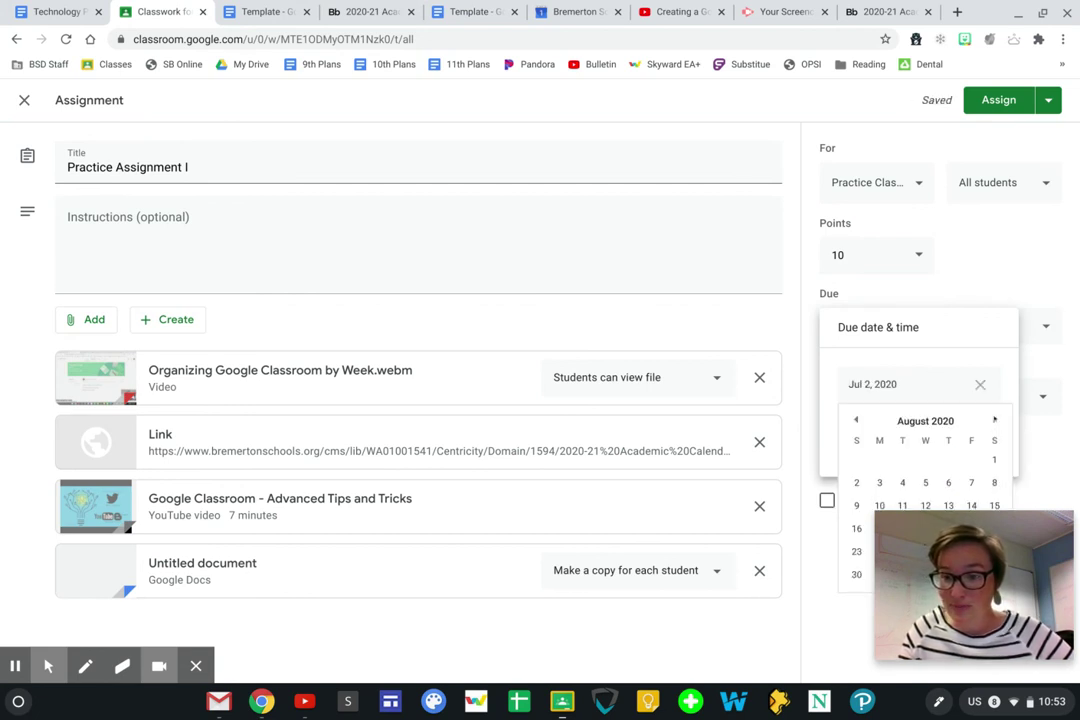
click(994, 420)
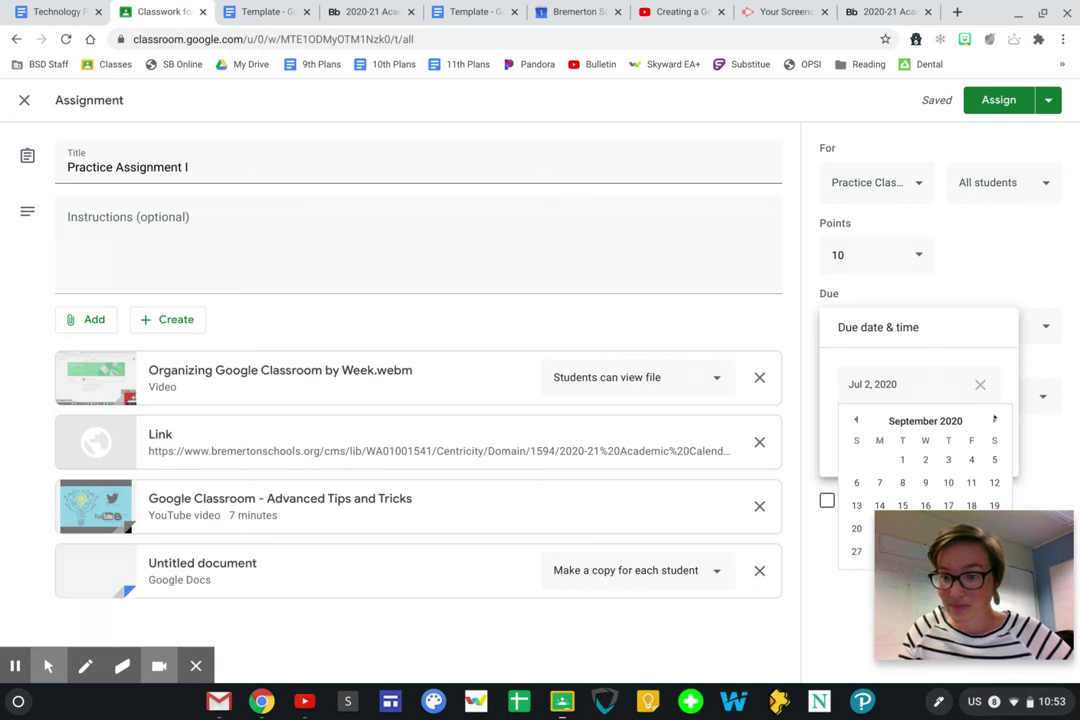
click(971, 482)
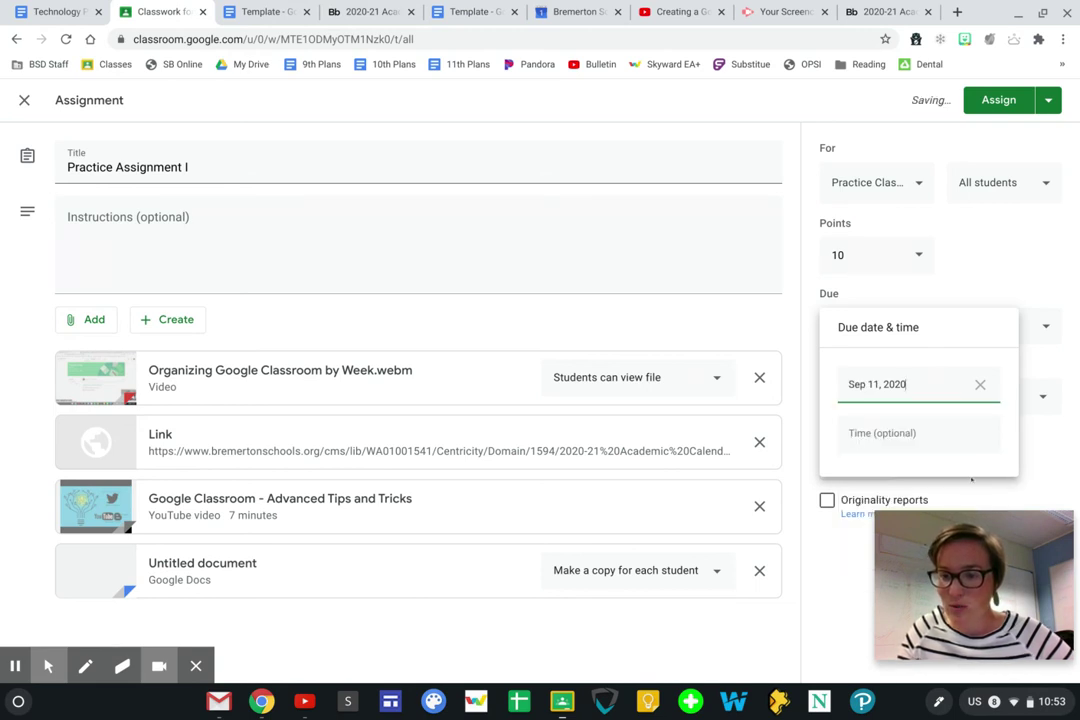
click(942, 435)
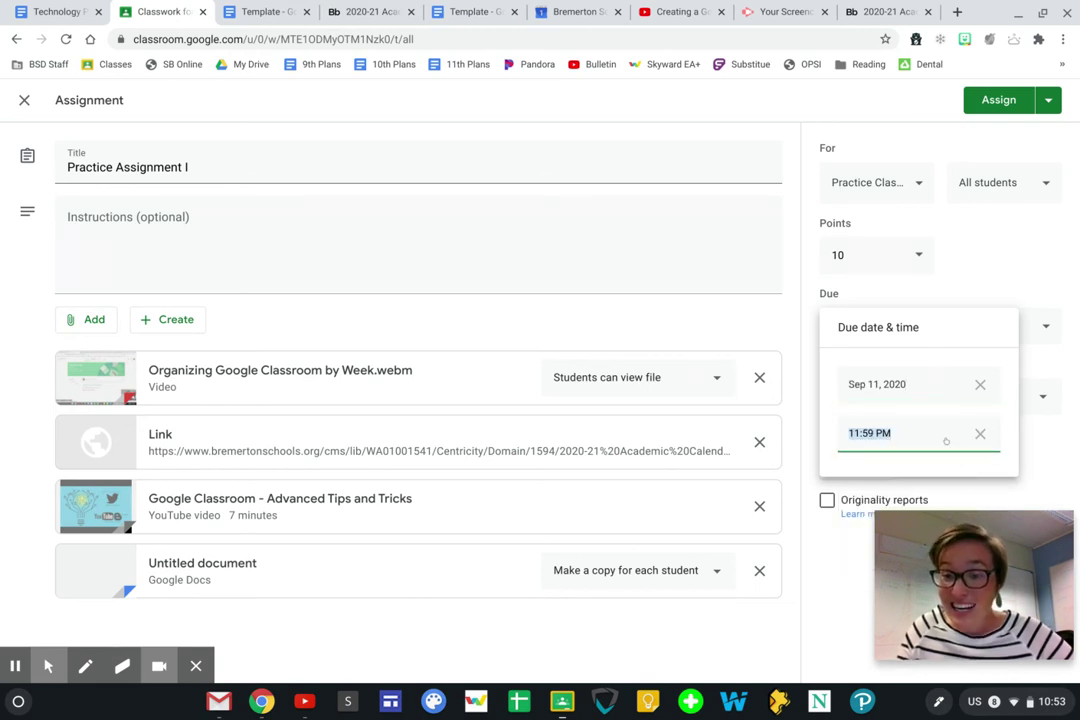
click(1051, 463)
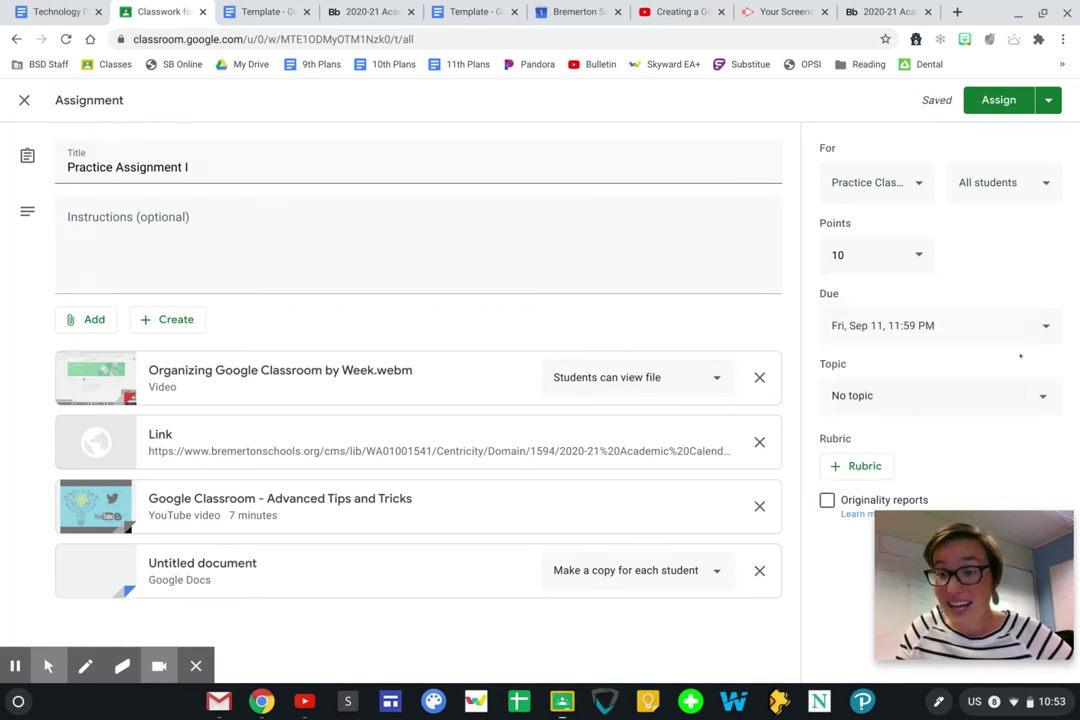
- File the assignment under the topic "Week 2: Sept. 8-11" and assign it to the class
click(1020, 398)
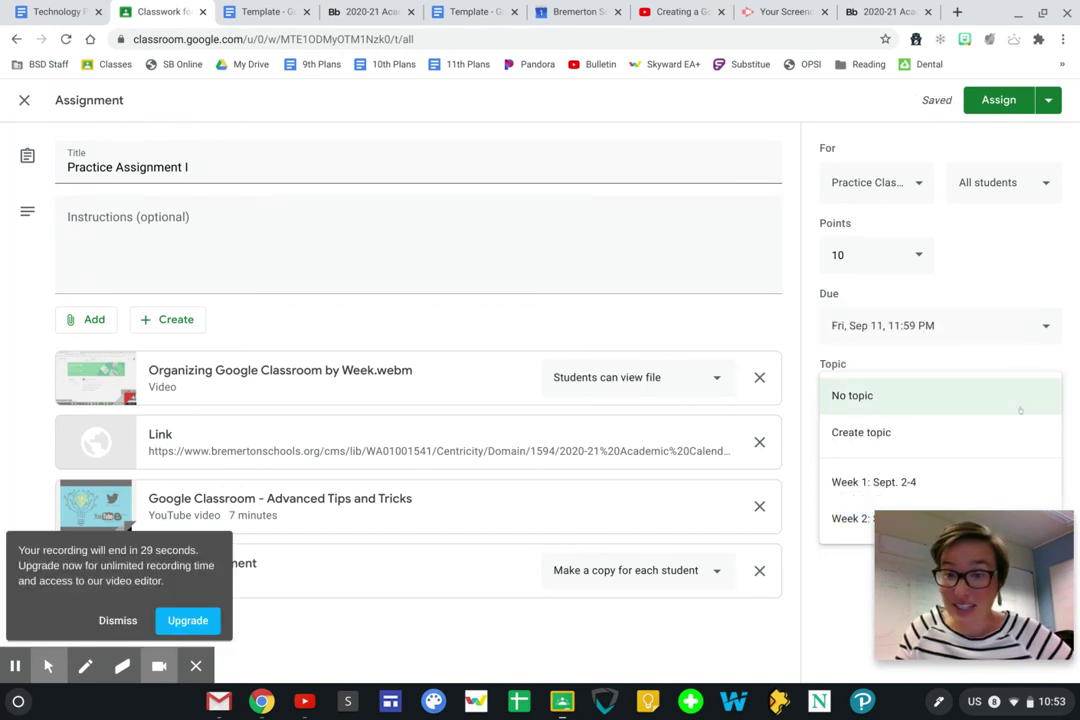
click(828, 519)
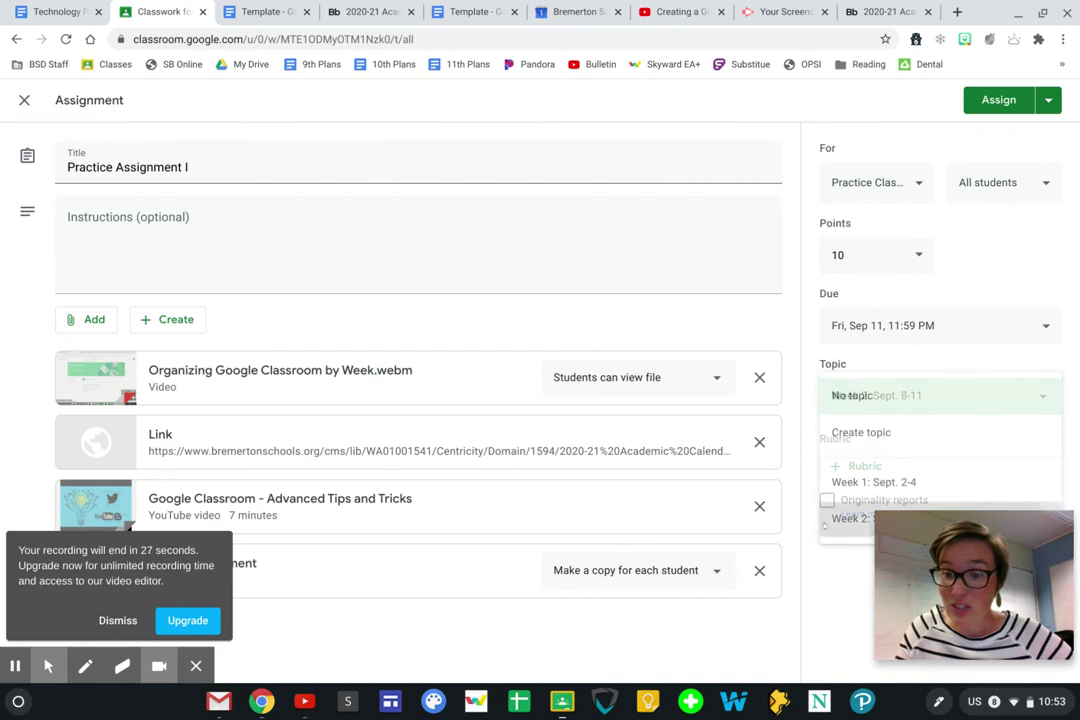
click(1019, 100)
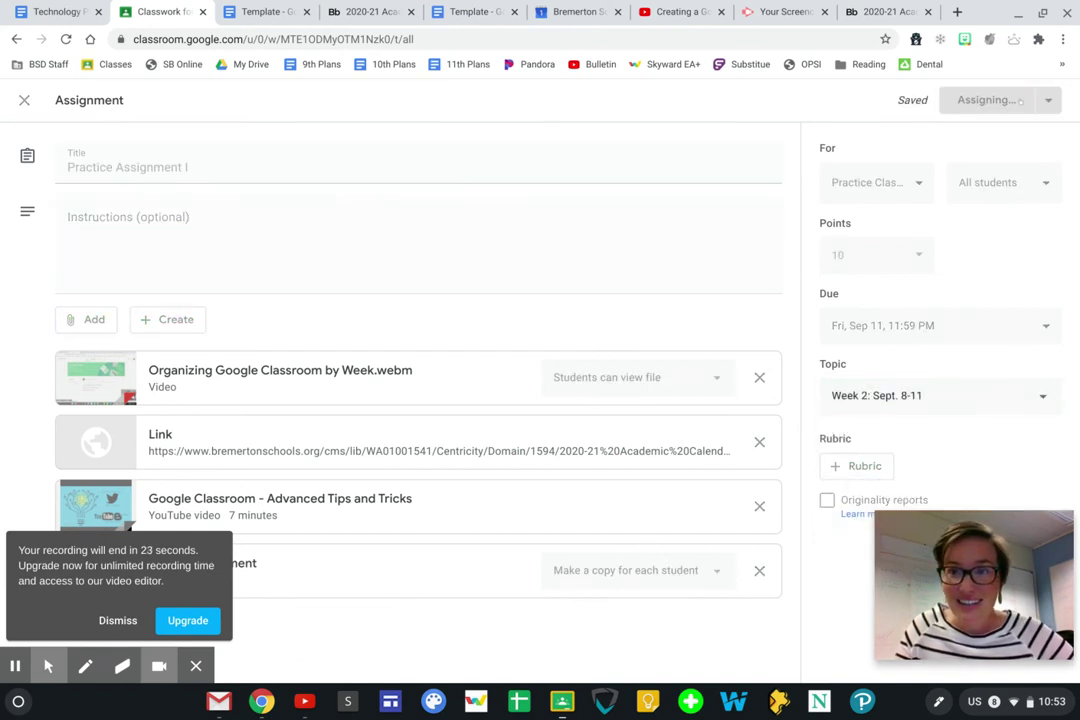